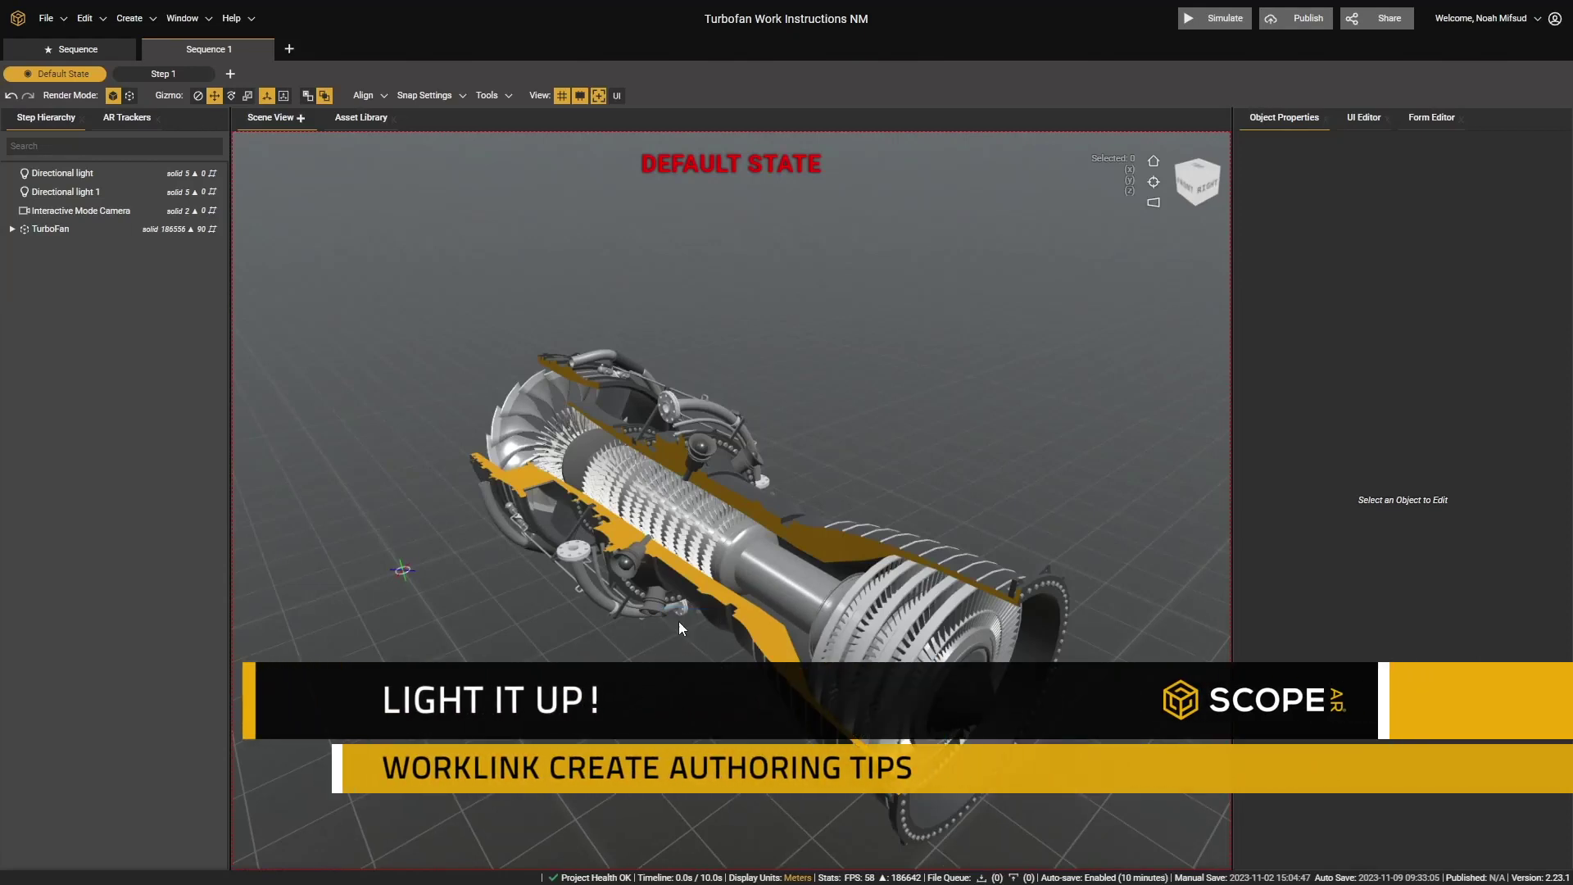
# - Examine the turbofan from several angles and focus the view on the first directional light
pyautogui.moveTo(679, 621); pyautogui.dragTo(942, 649, button='right')
pyautogui.moveTo(636, 639); pyautogui.dragTo(662, 657, button='right')
pyautogui.moveTo(725, 680); pyautogui.dragTo(799, 659, button='middle')
pyautogui.moveTo(935, 684); pyautogui.dragTo(623, 650, button='middle')
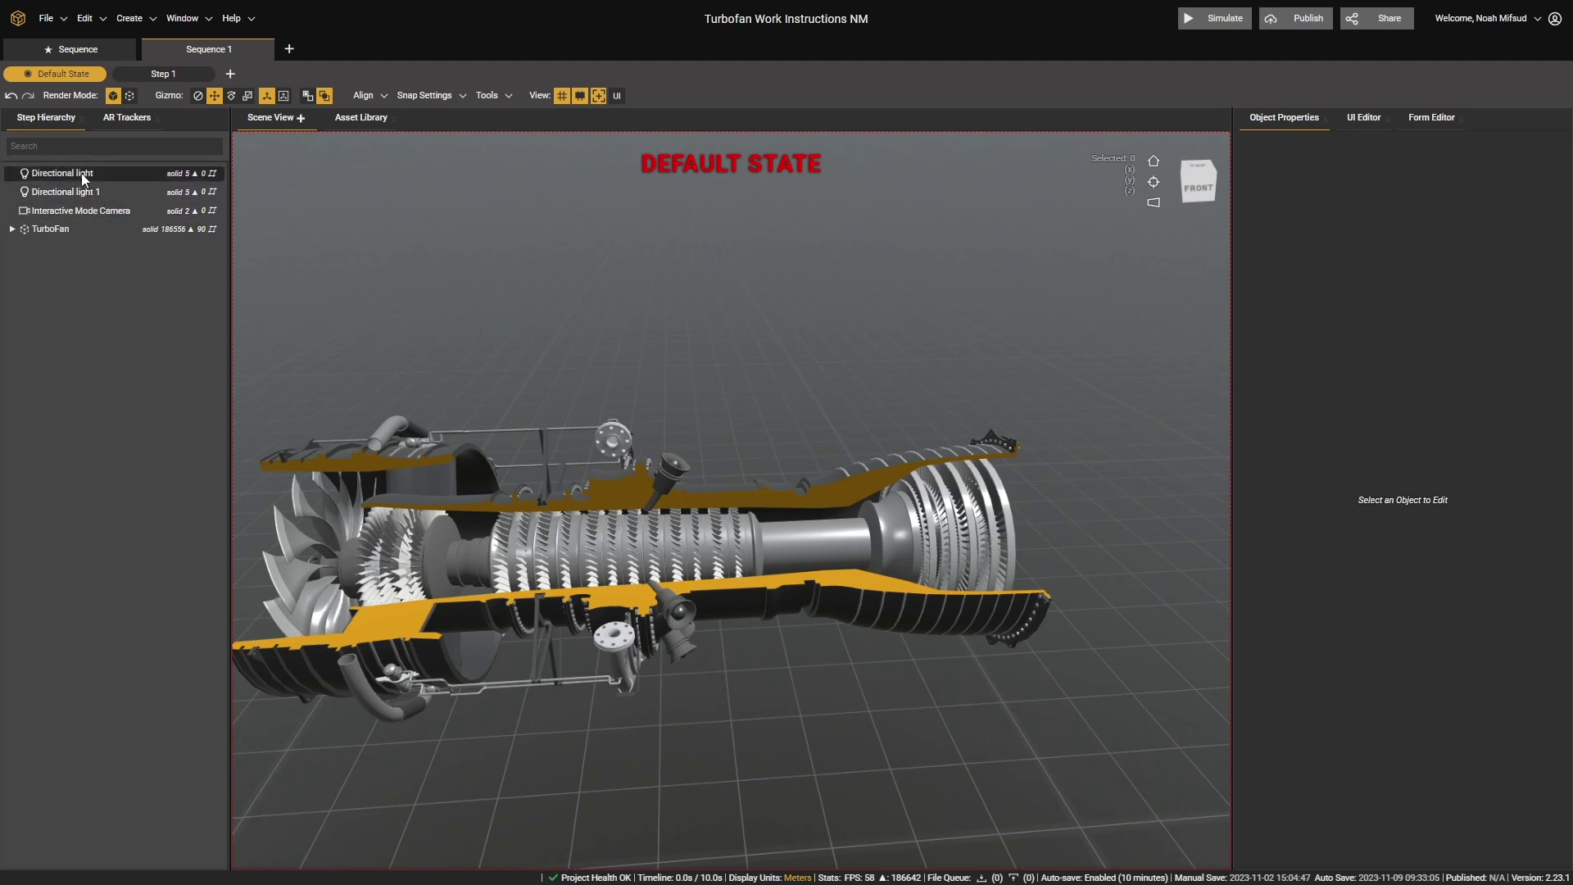
pyautogui.click(103, 175)
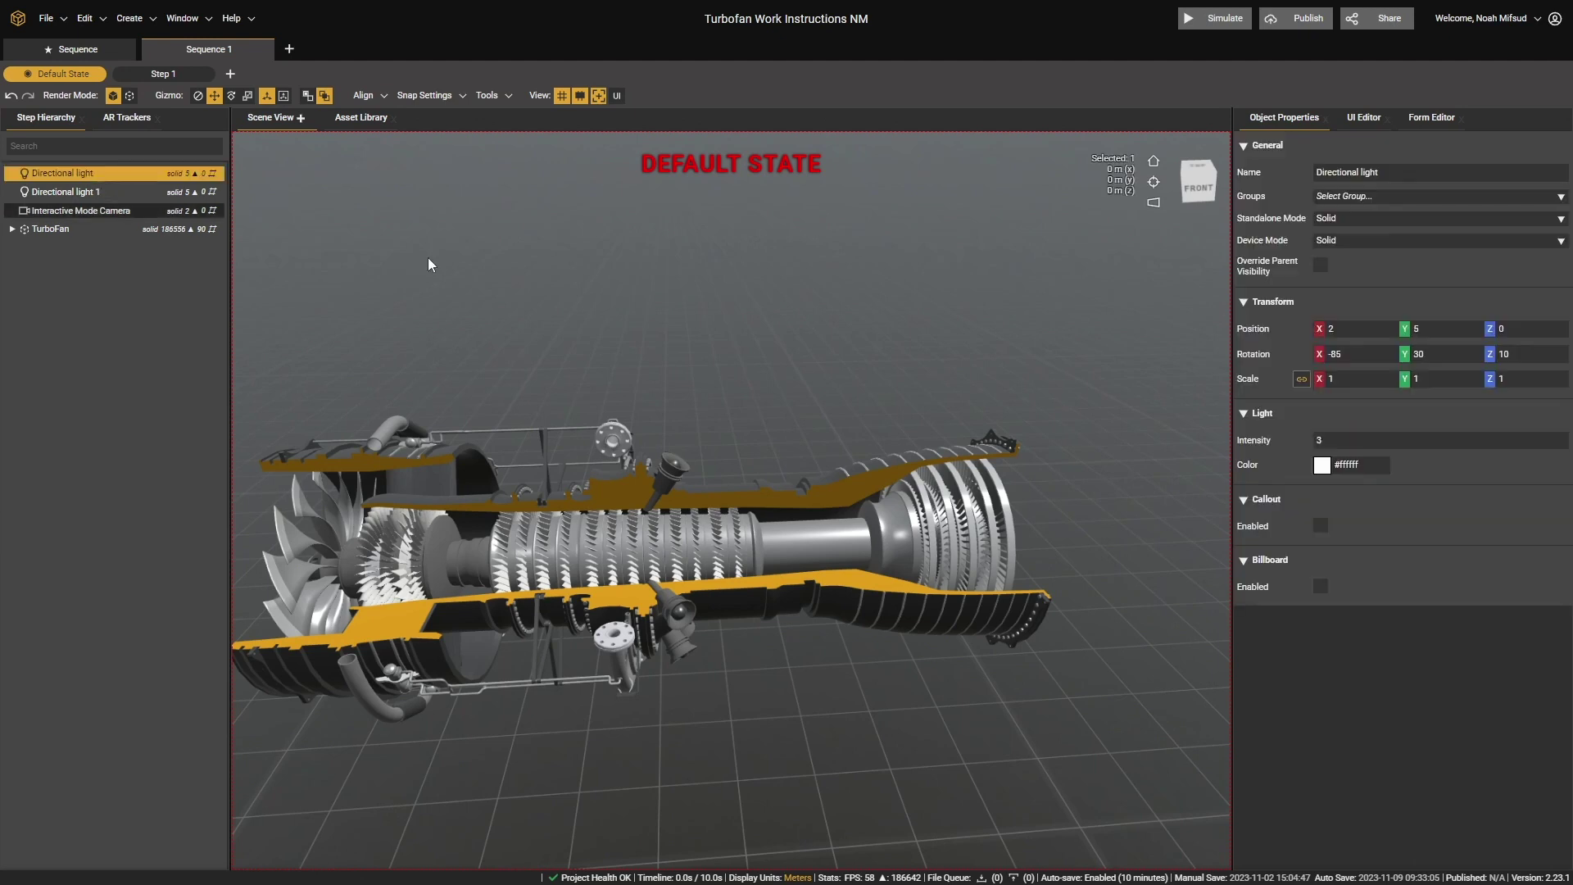
pyautogui.click(1154, 183)
pyautogui.scroll(-15, 854, 414)
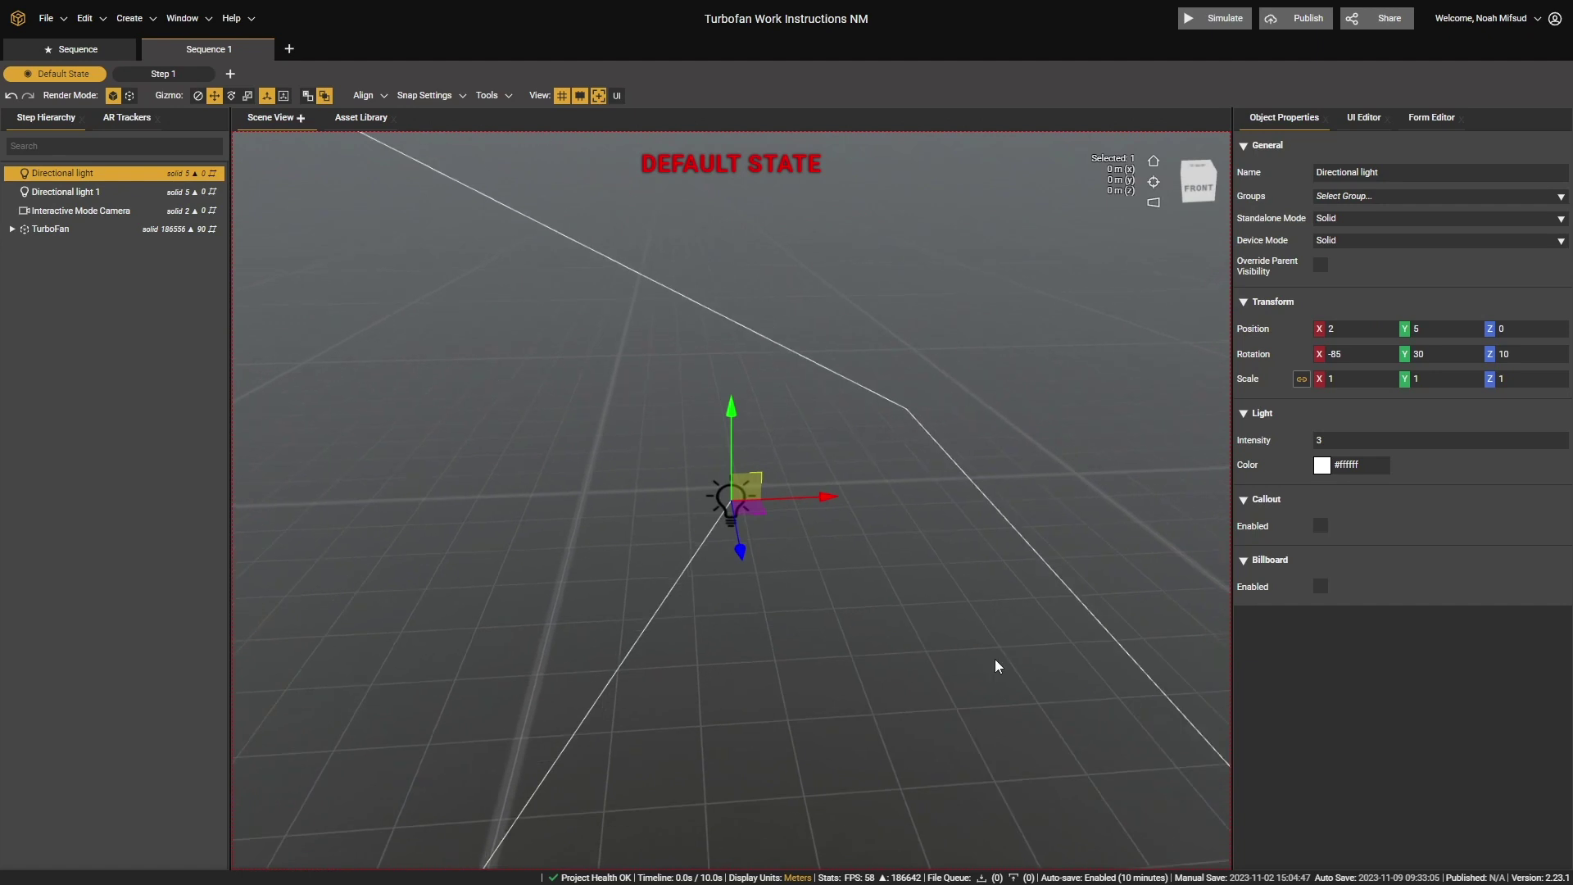
pyautogui.moveTo(983, 653); pyautogui.dragTo(765, 470)
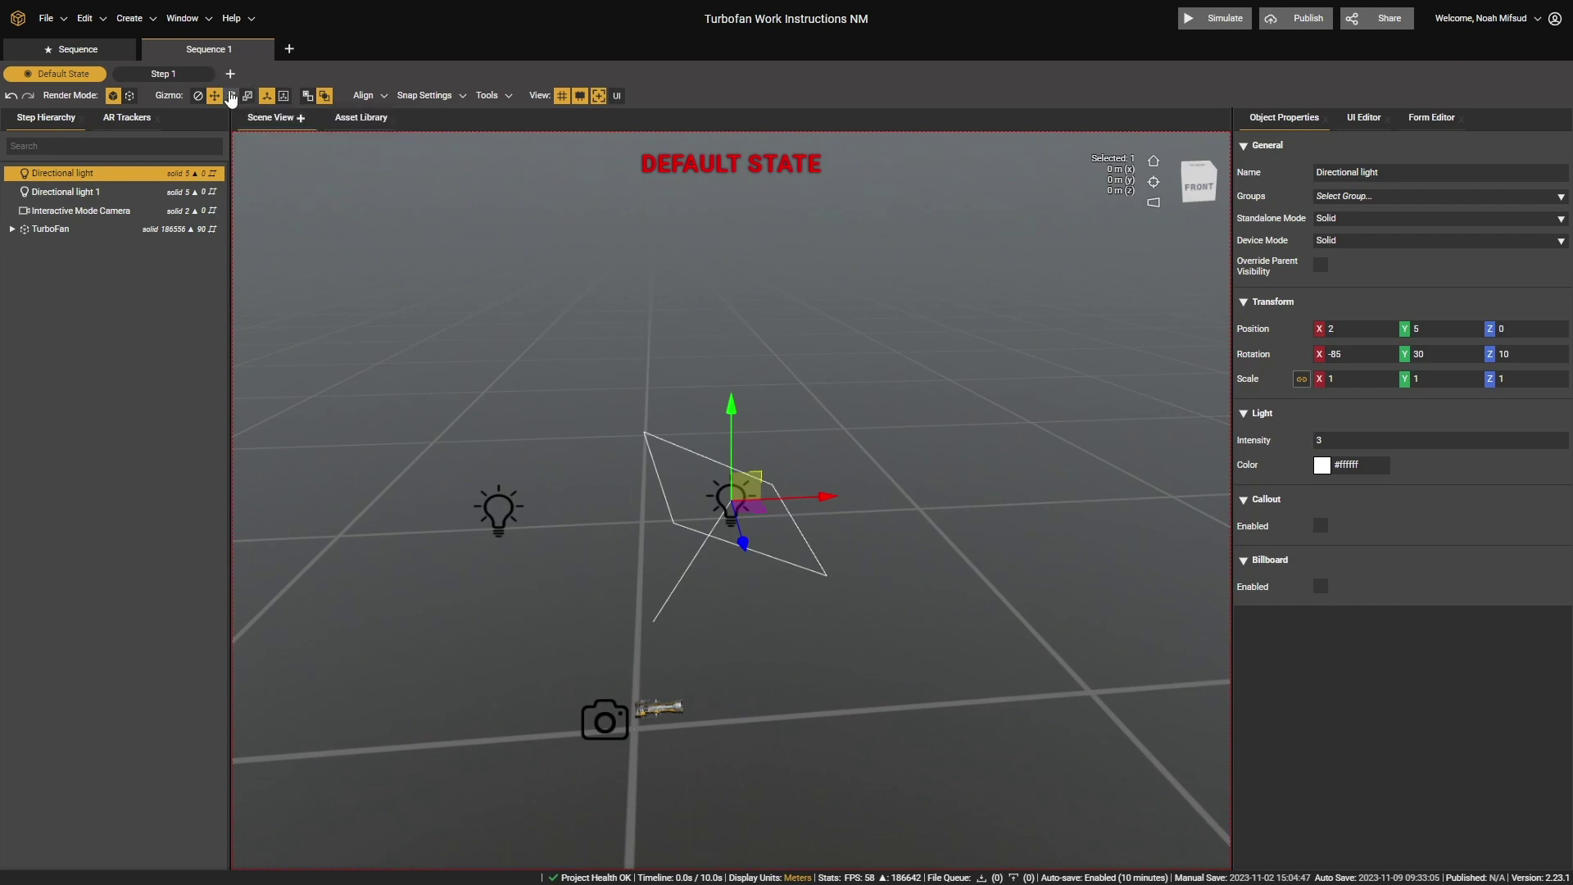
# - Try the Scale gizmo on Directional light and switch to the Rotate gizmo
pyautogui.click(231, 95)
pyautogui.click(249, 96)
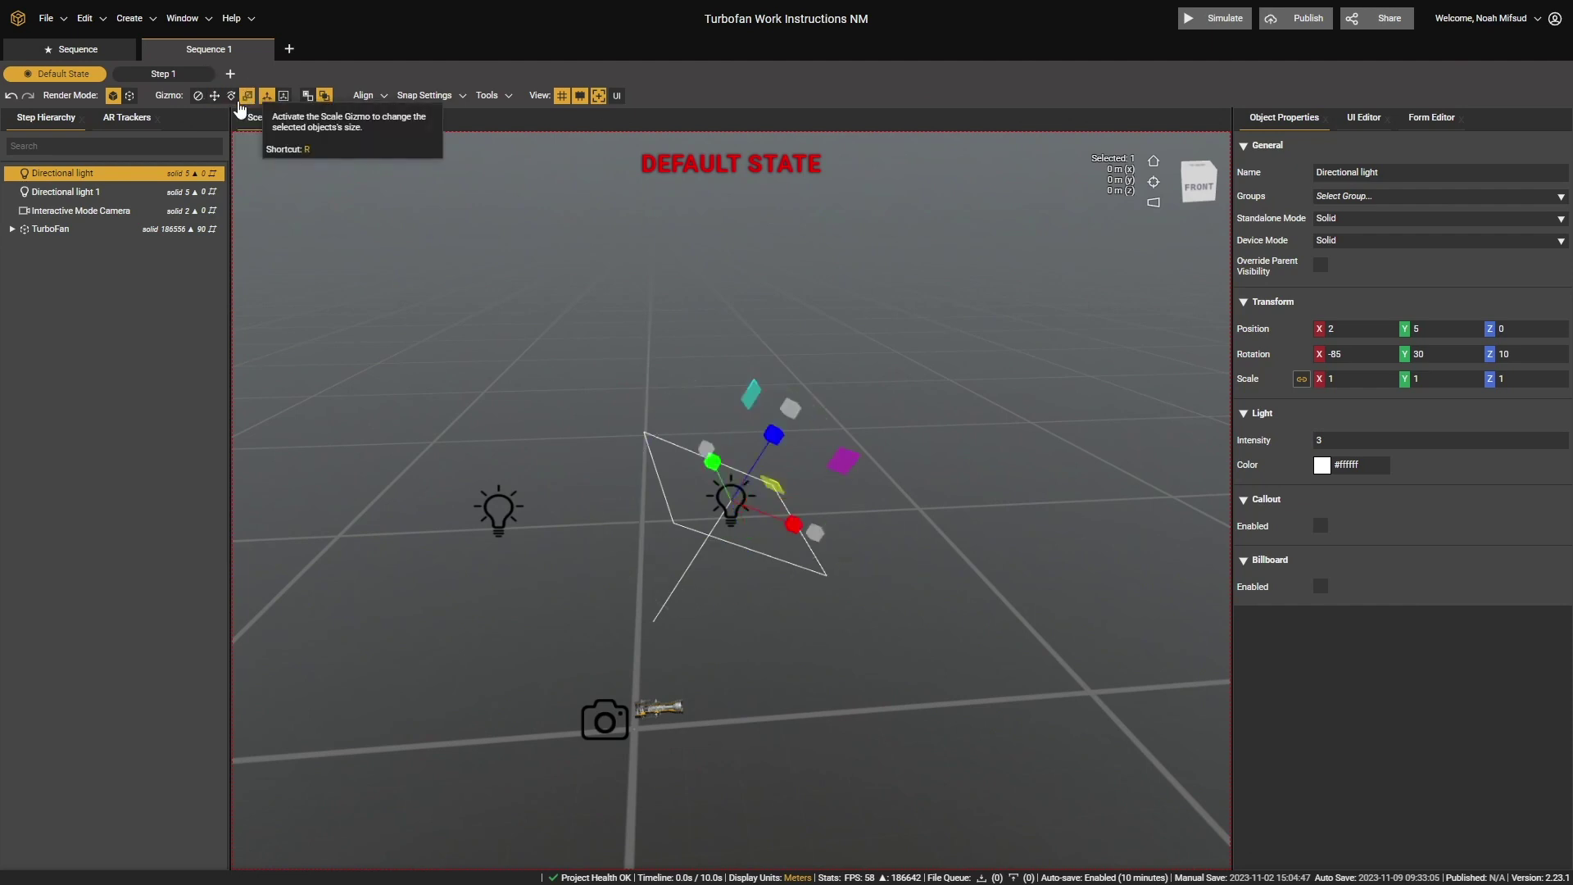
pyautogui.click(231, 96)
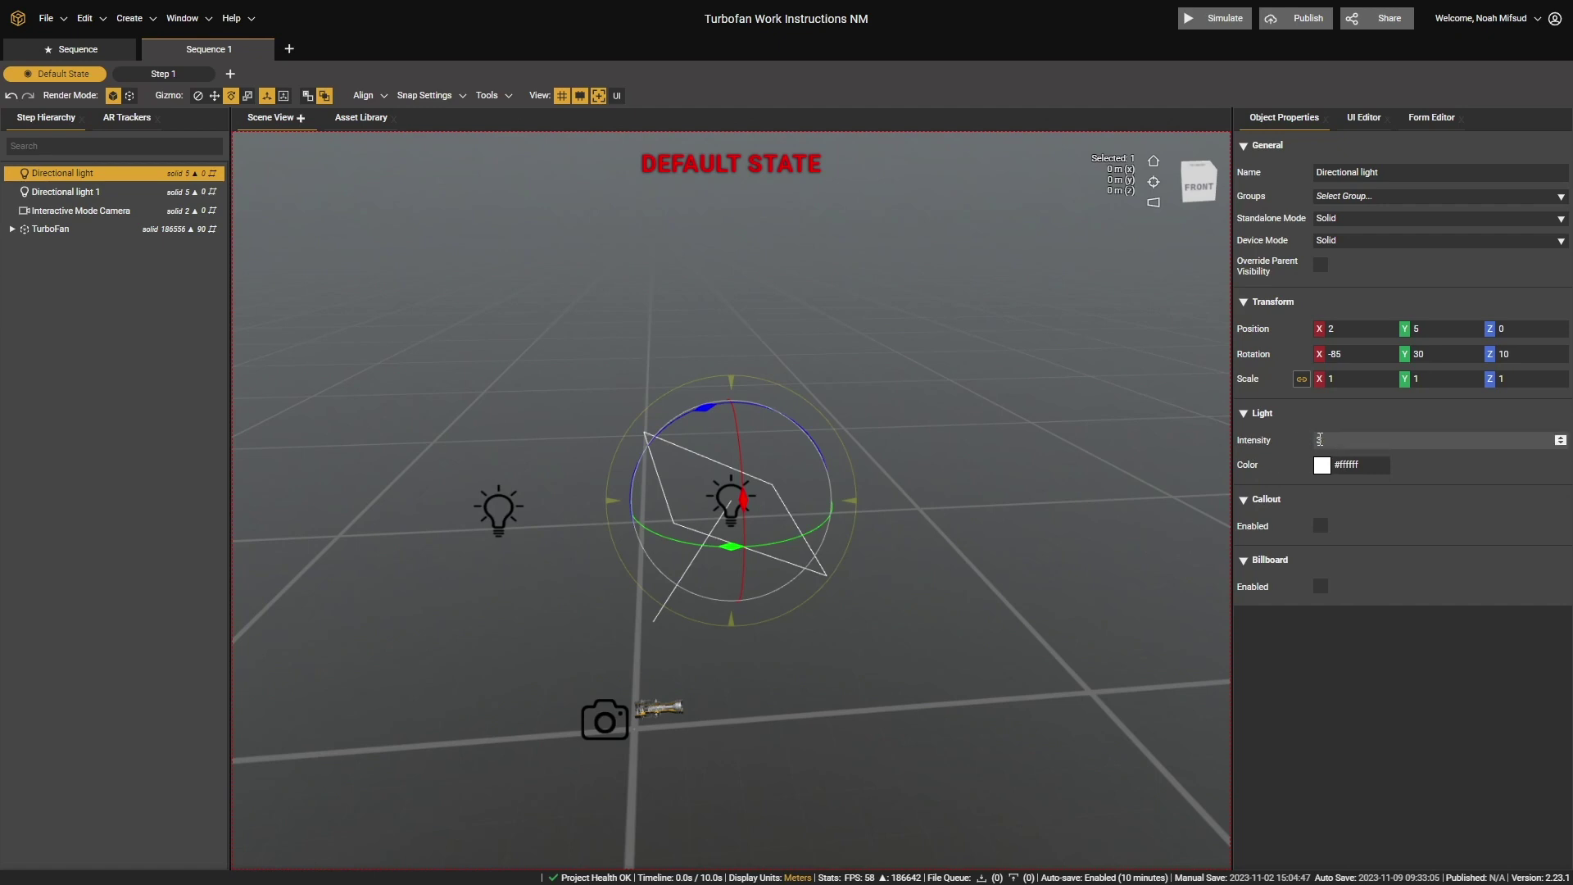
# - Examine Directional light's position and direction line relative to the turbofan
pyautogui.scroll(2, 715, 546)
pyautogui.moveTo(889, 557); pyautogui.dragTo(855, 606, button='middle')
pyautogui.moveTo(824, 681); pyautogui.dragTo(790, 370, button='middle')
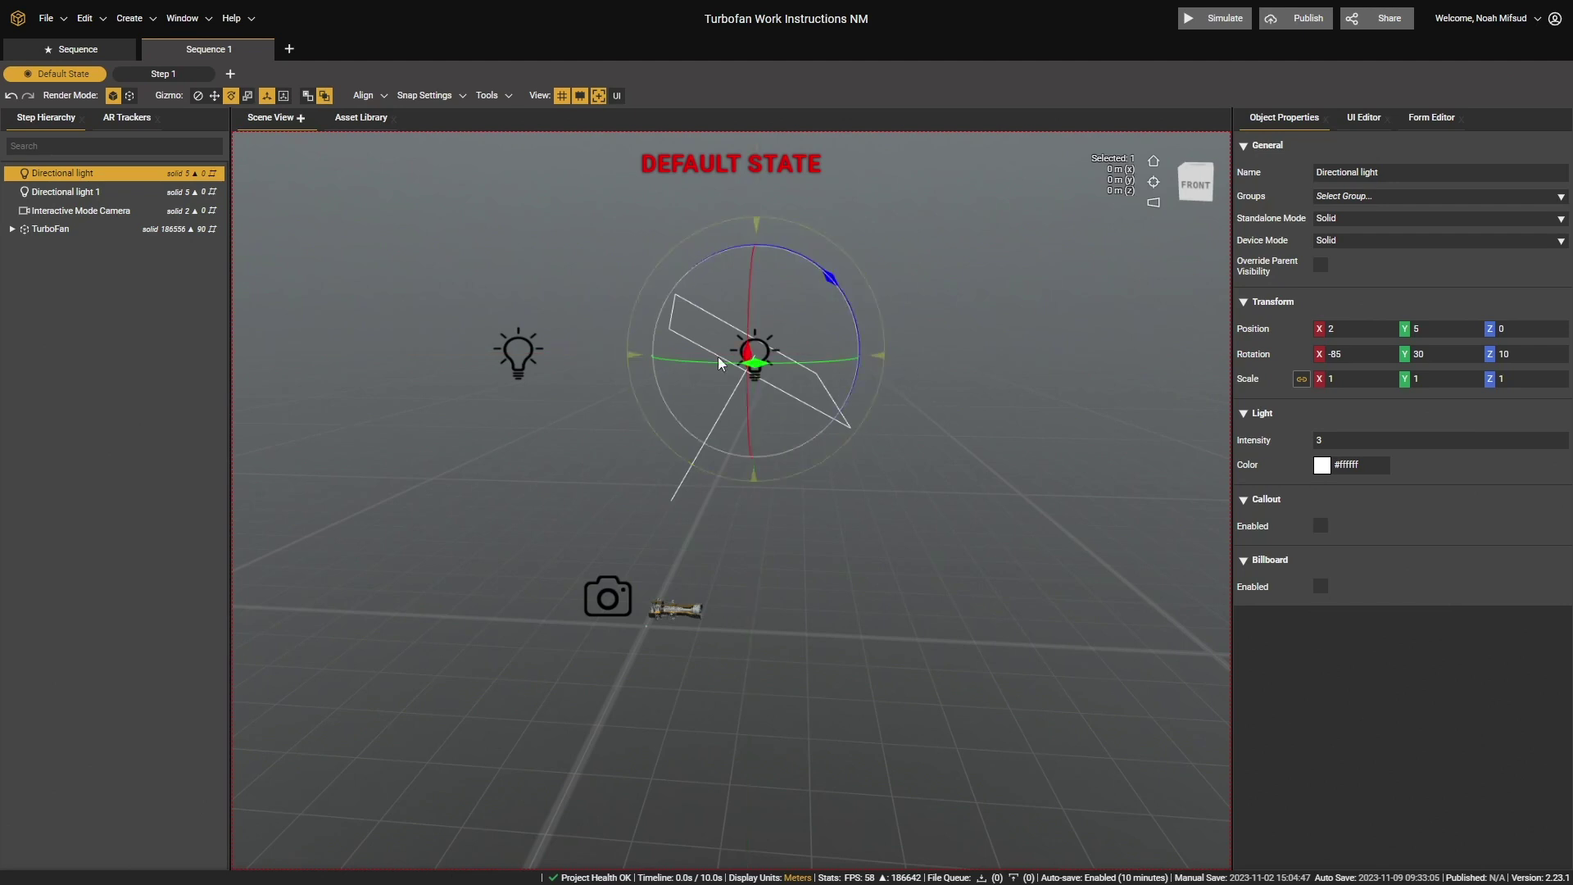
pyautogui.scroll(5, 691, 613)
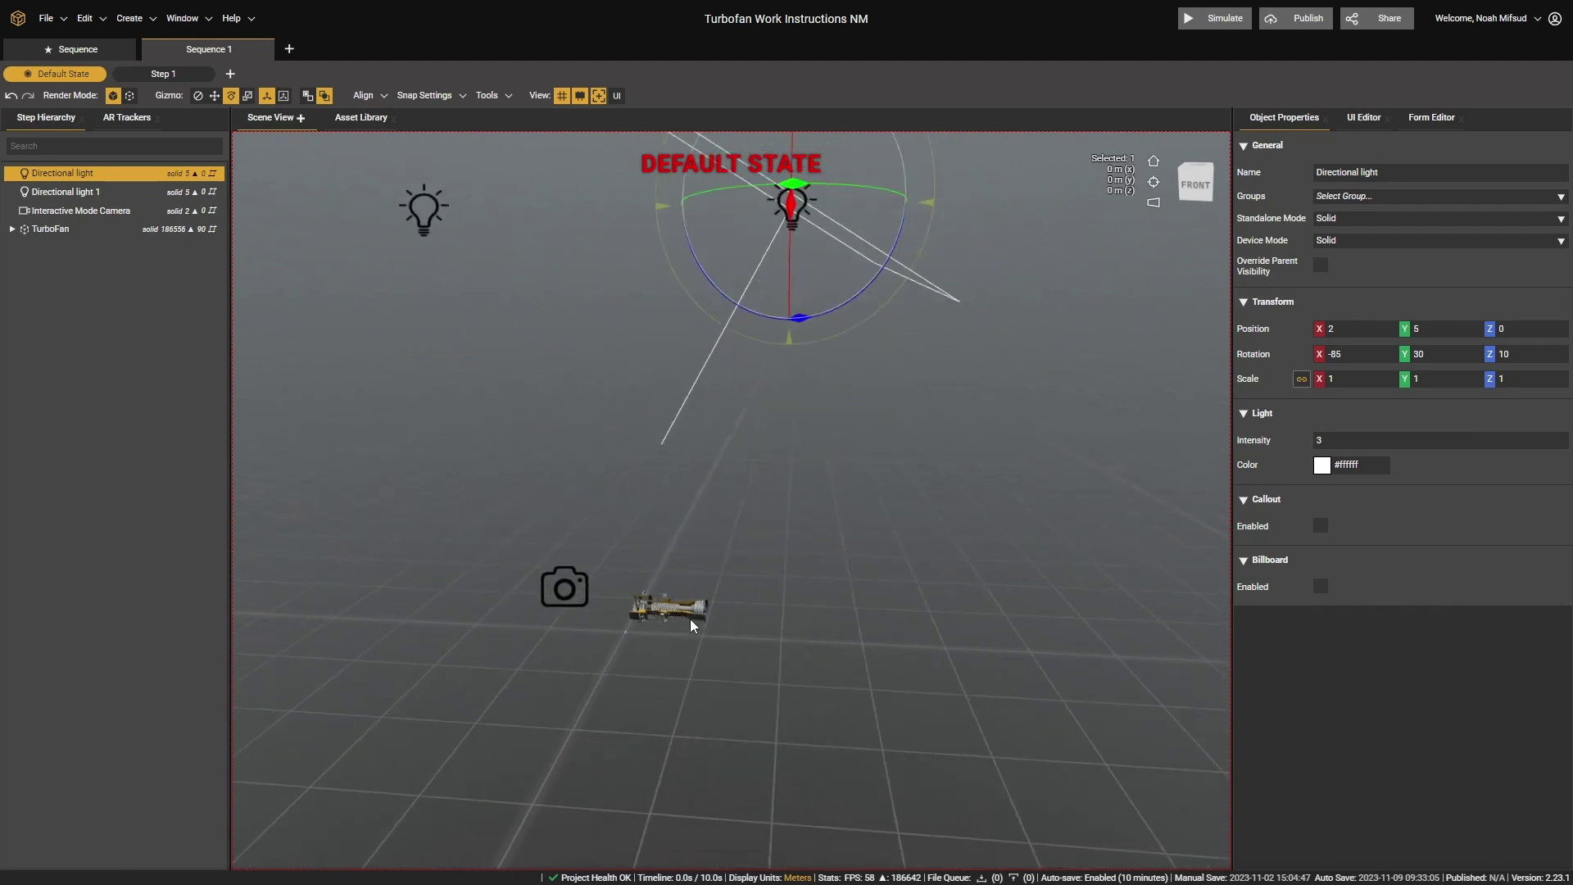
pyautogui.scroll(3, 690, 618)
pyautogui.scroll(-4, 690, 616)
pyautogui.scroll(6, 689, 616)
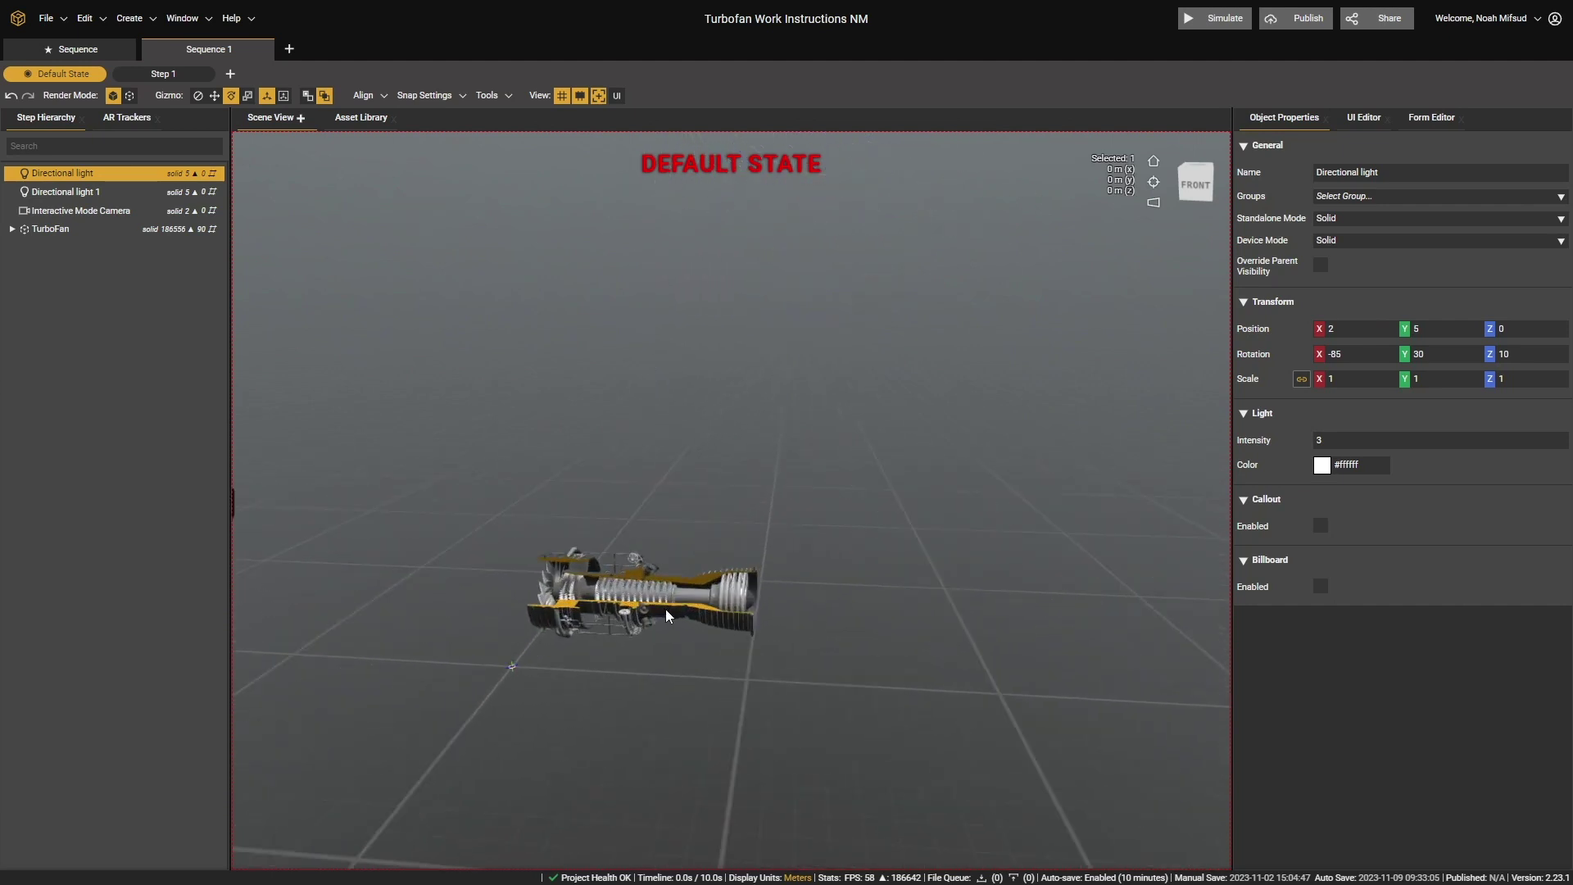
pyautogui.scroll(5, 666, 608)
pyautogui.scroll(-8, 683, 572)
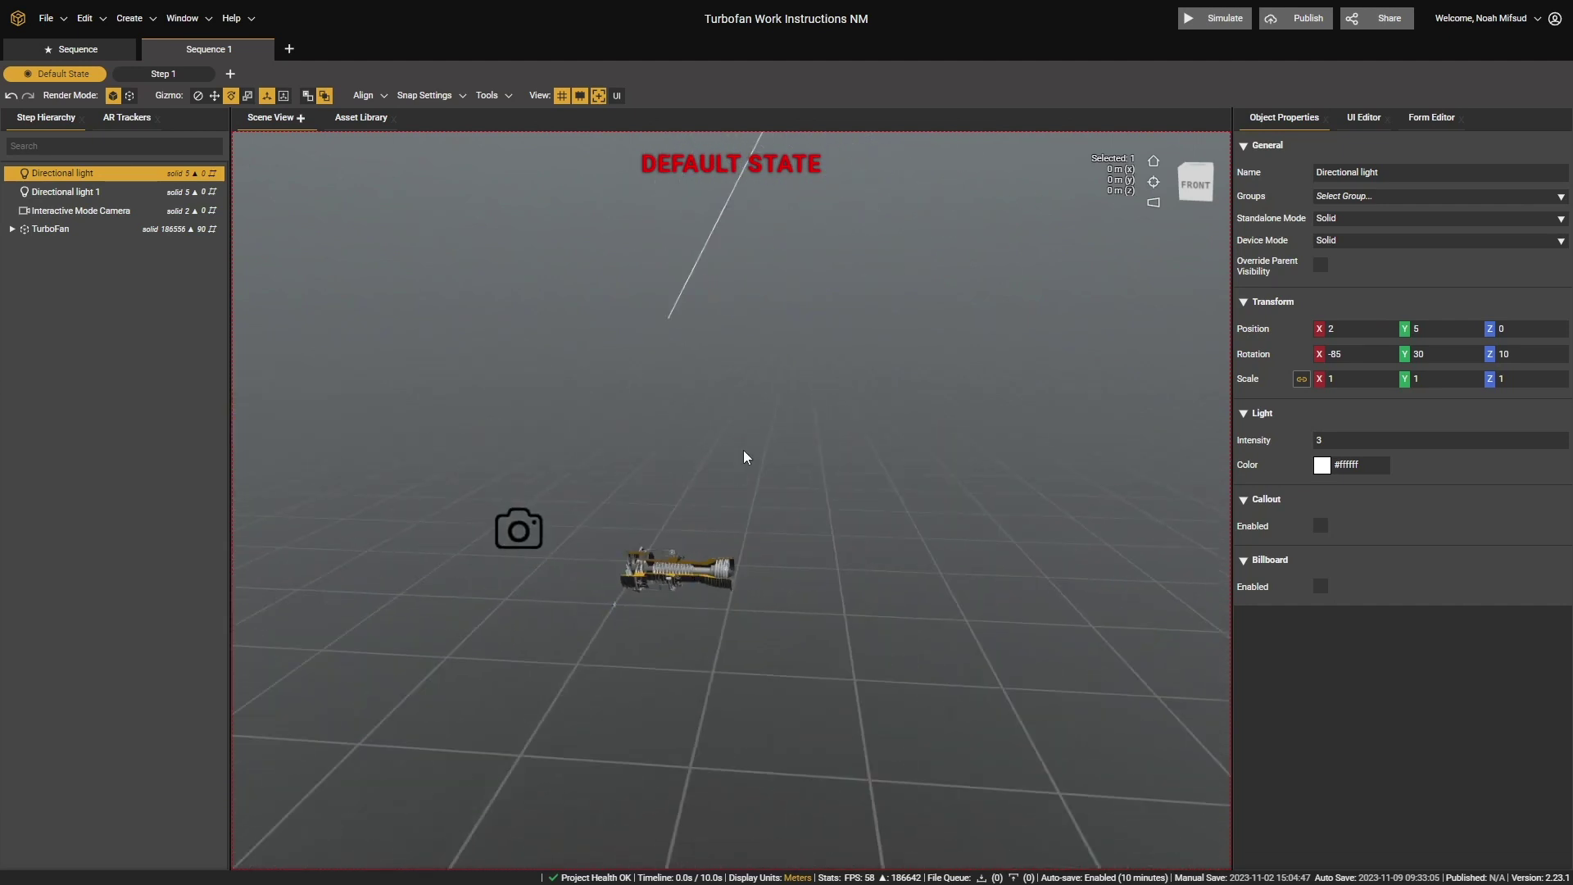
pyautogui.moveTo(745, 444); pyautogui.dragTo(729, 549, button='right')
pyautogui.scroll(-3, 805, 544)
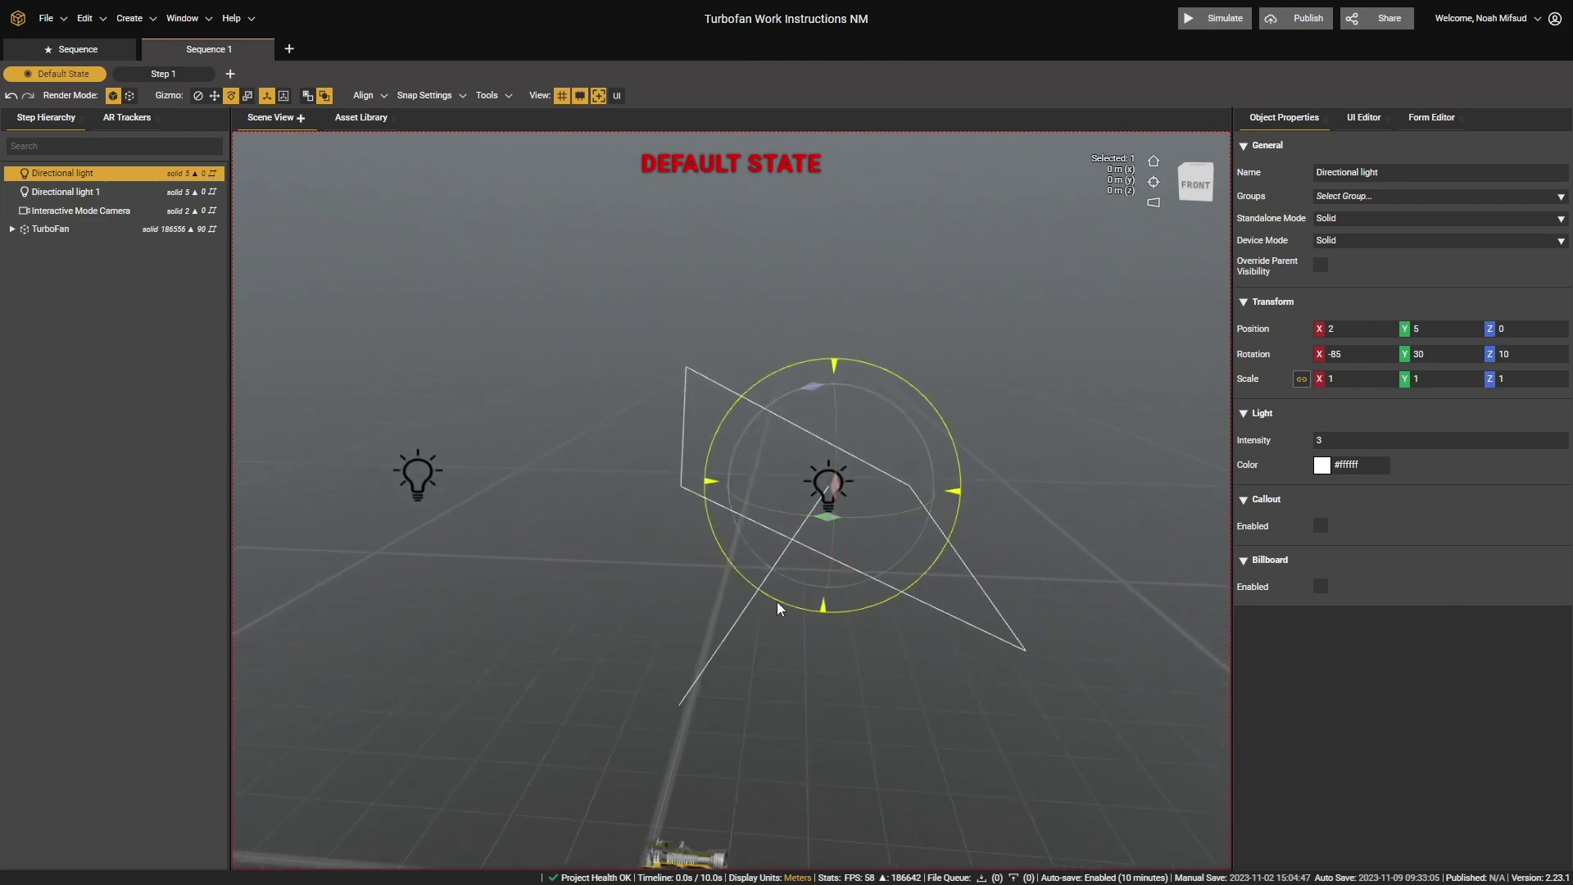
pyautogui.scroll(-3, 788, 565)
# - Move Directional light along the X axis with the Translate gizmo to an X position of about -16
pyautogui.click(215, 96)
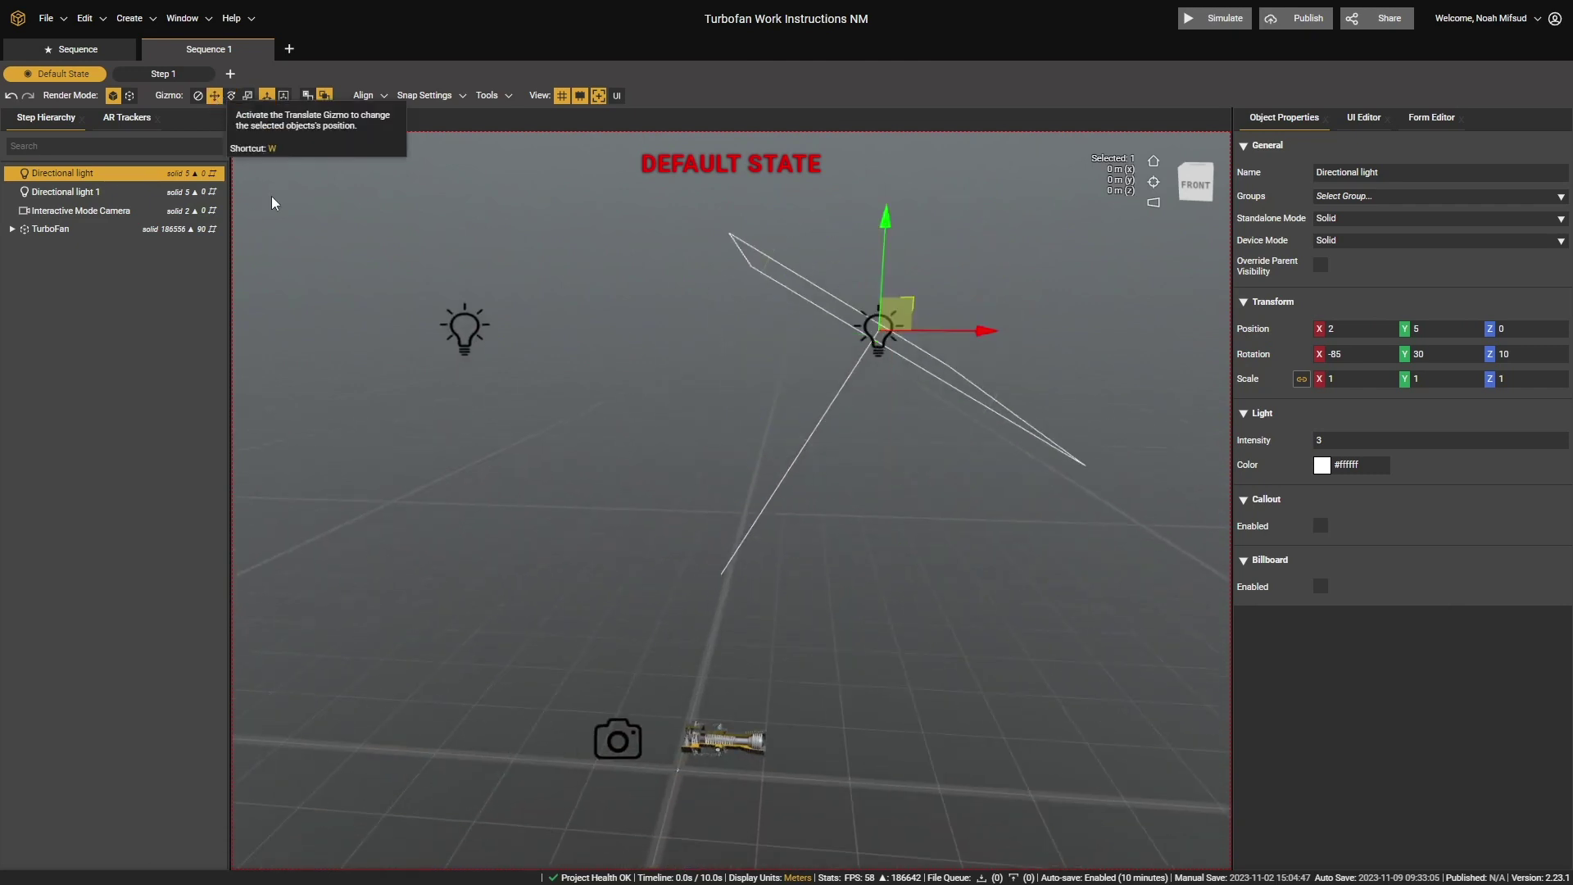
pyautogui.moveTo(990, 333); pyautogui.dragTo(246, 332)
pyautogui.moveTo(608, 493); pyautogui.dragTo(1065, 541, button='right')
pyautogui.moveTo(963, 409); pyautogui.dragTo(411, 450)
pyautogui.moveTo(887, 529); pyautogui.dragTo(1229, 537, button='right')
pyautogui.moveTo(931, 424); pyautogui.dragTo(562, 432)
# - Focus the view on the TurboFan model and examine how it is lit with the light moved away
pyautogui.scroll(-3, 785, 572)
pyautogui.moveTo(839, 636)
pyautogui.mouseDown(button='middle')
pyautogui.moveTo(995, 678)
pyautogui.moveTo(995, 658)
pyautogui.moveTo(825, 650)
pyautogui.mouseUp(button='middle')
pyautogui.click(847, 644)
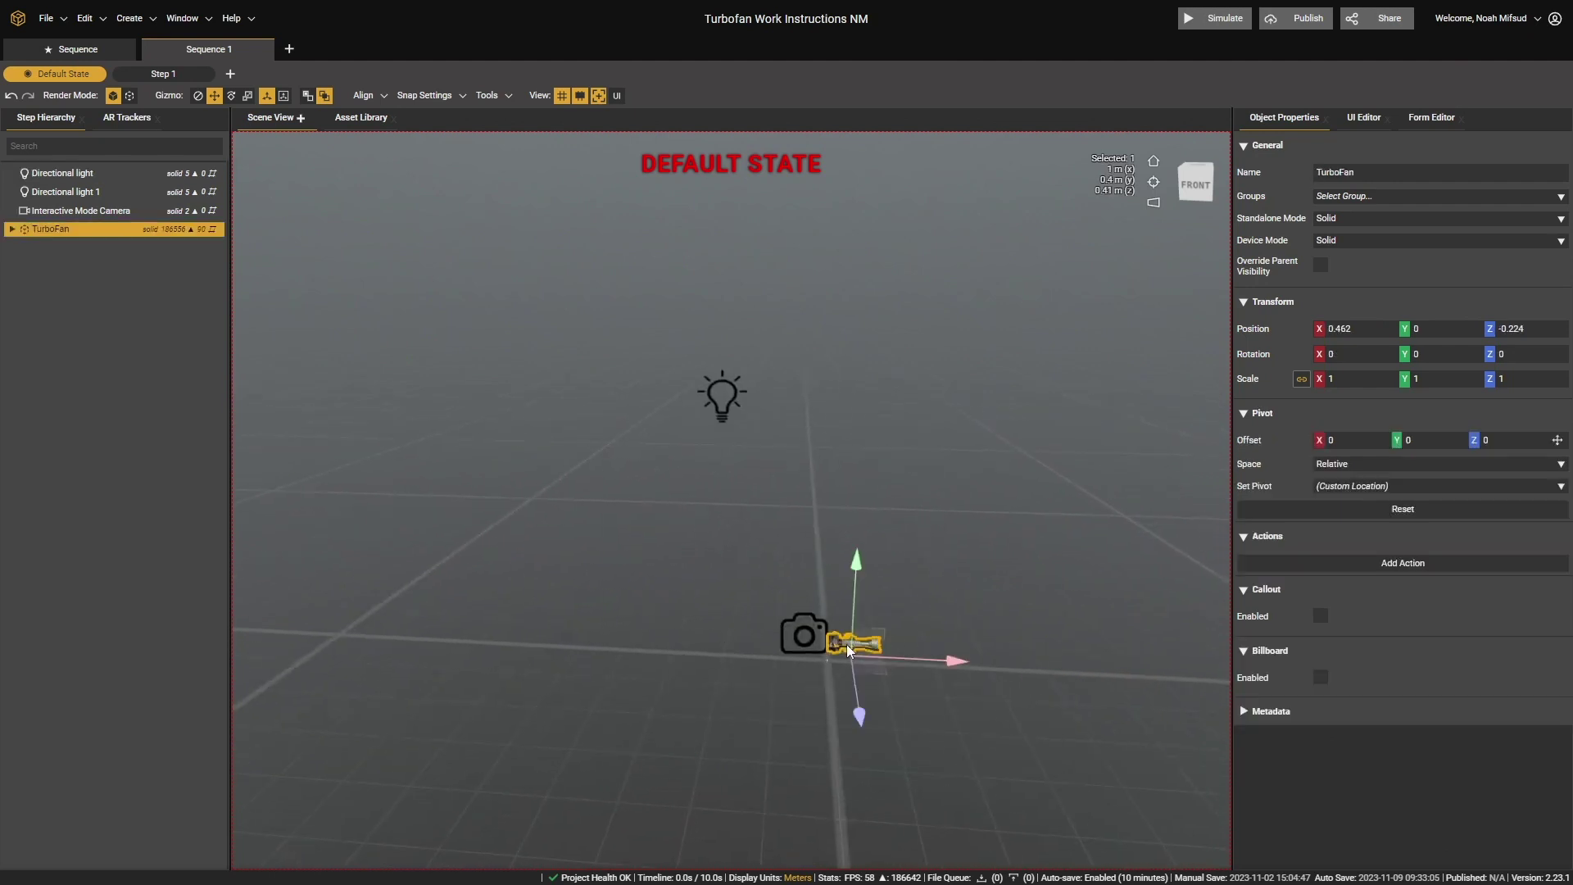
pyautogui.click(1151, 183)
pyautogui.moveTo(847, 573); pyautogui.dragTo(934, 689, button='middle')
pyautogui.scroll(-10, 934, 695)
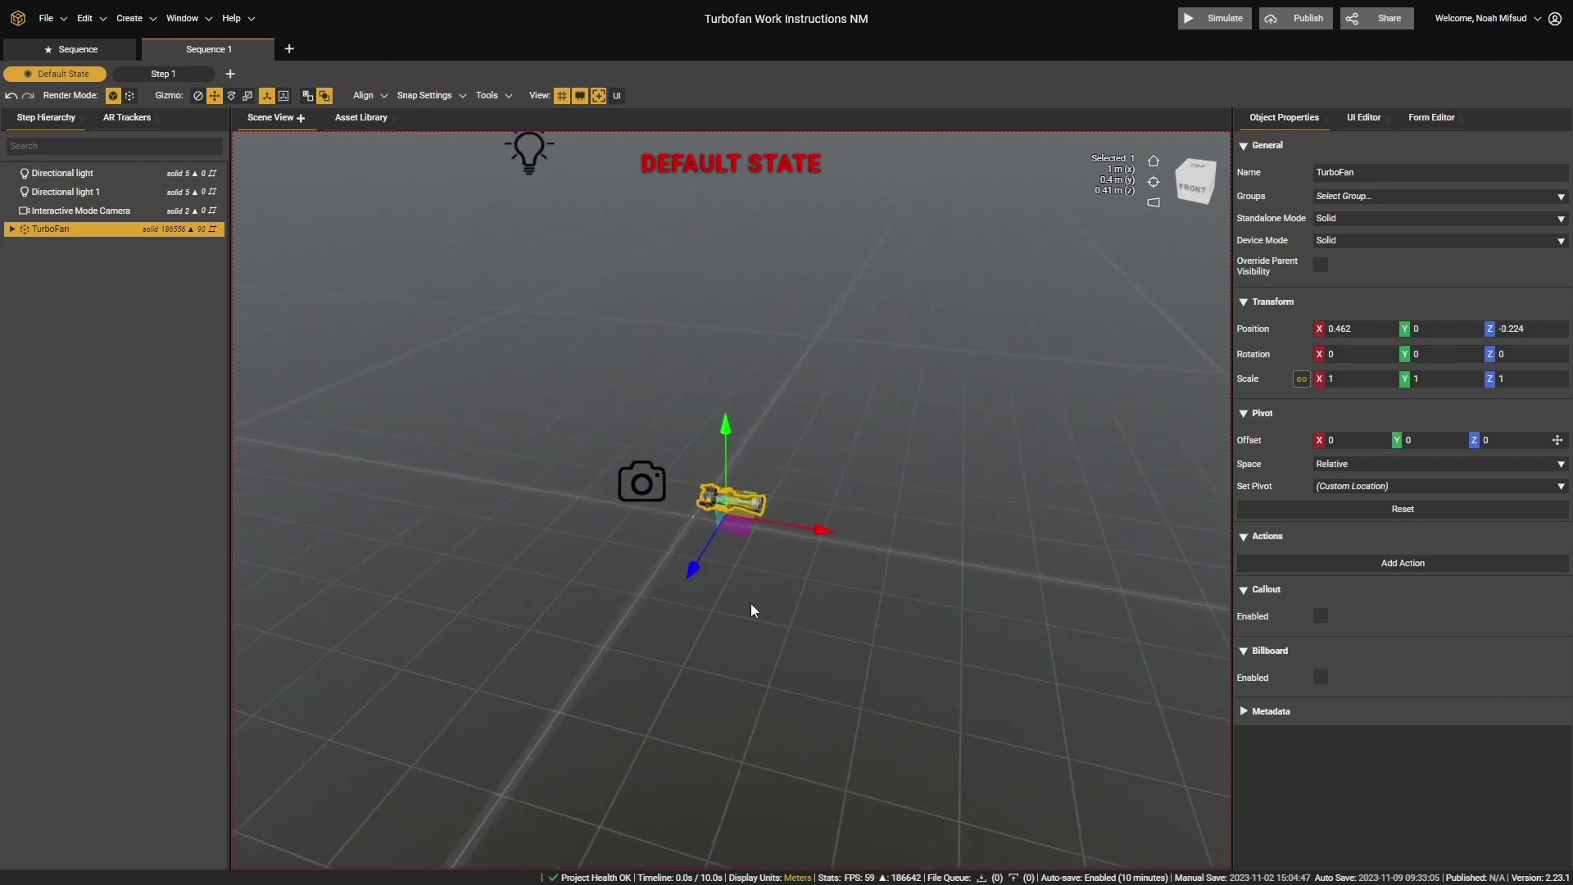
pyautogui.scroll(-4, 732, 598)
pyautogui.scroll(8, 774, 565)
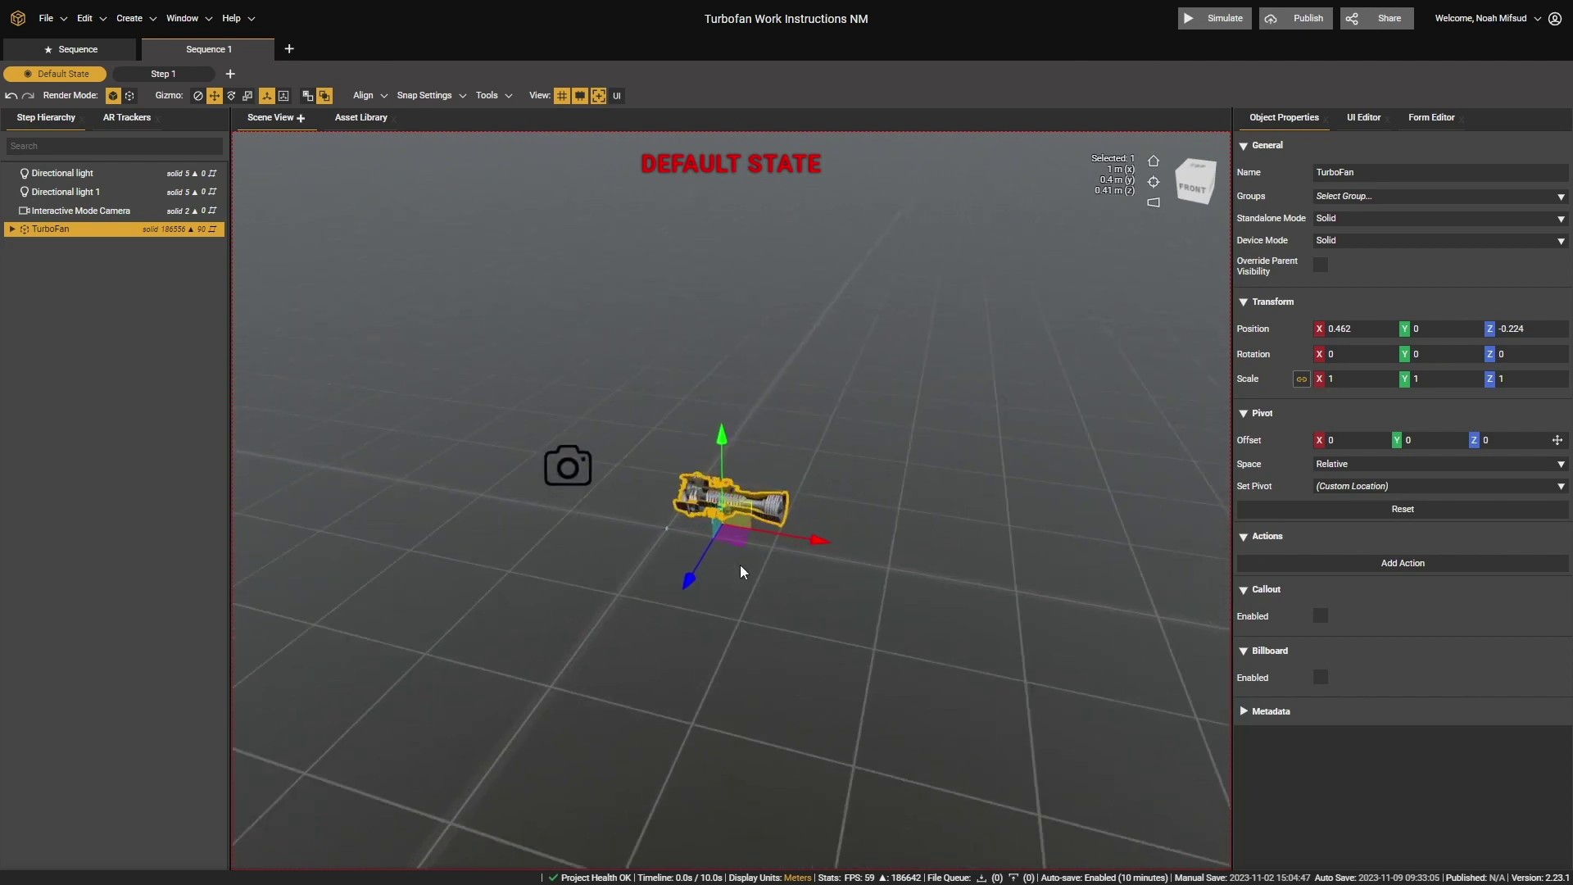
pyautogui.scroll(4, 774, 611)
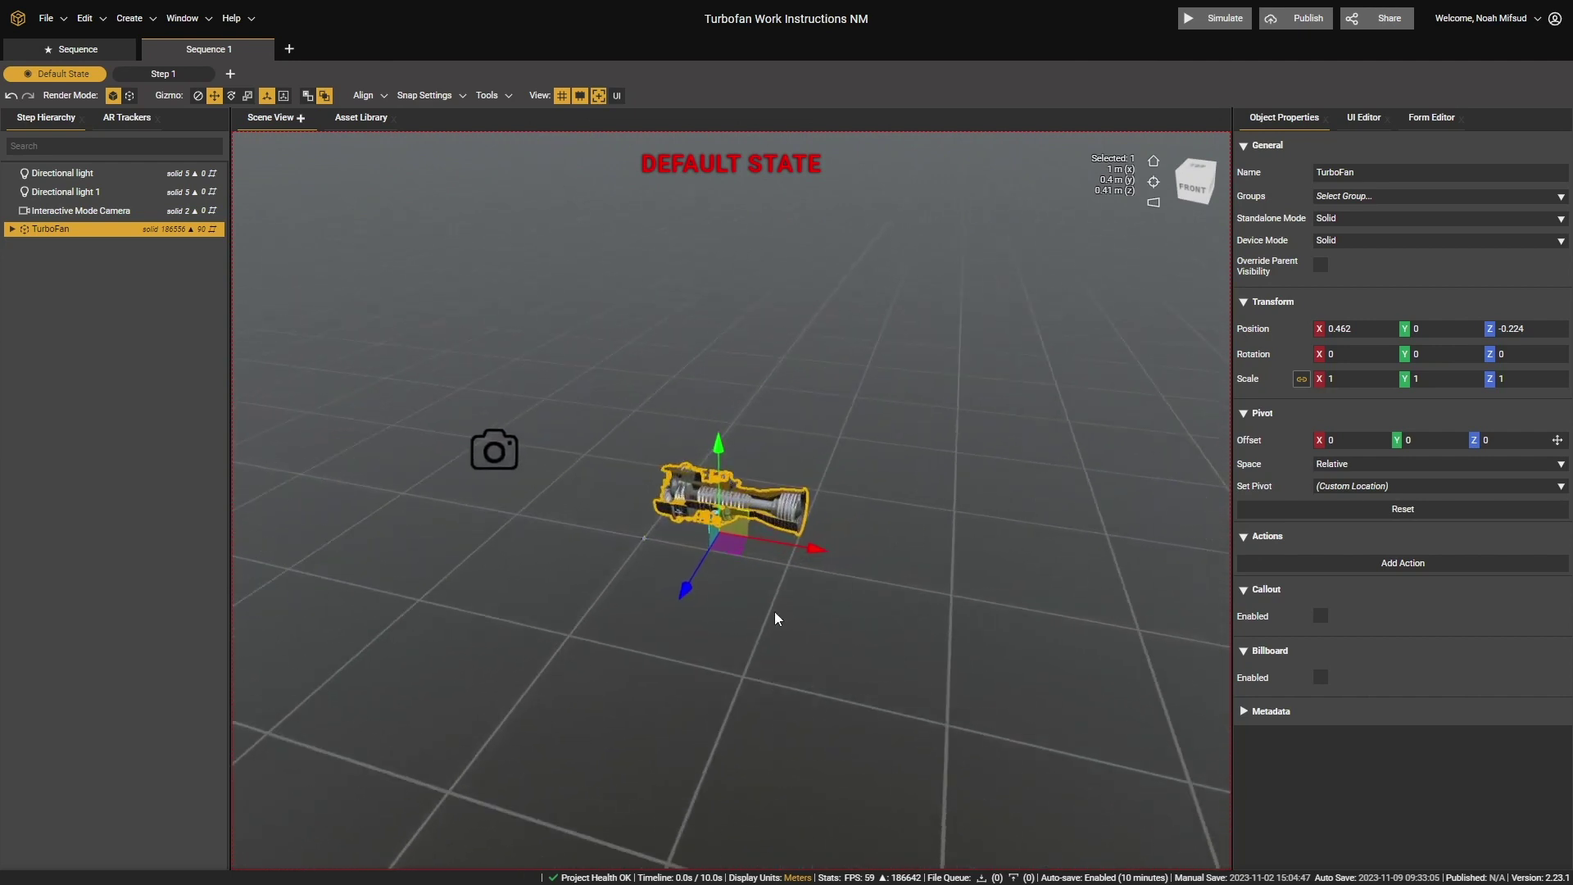
# - Test Directional light's intensity at 1 and 5, and set it back to 3
pyautogui.click(94, 174)
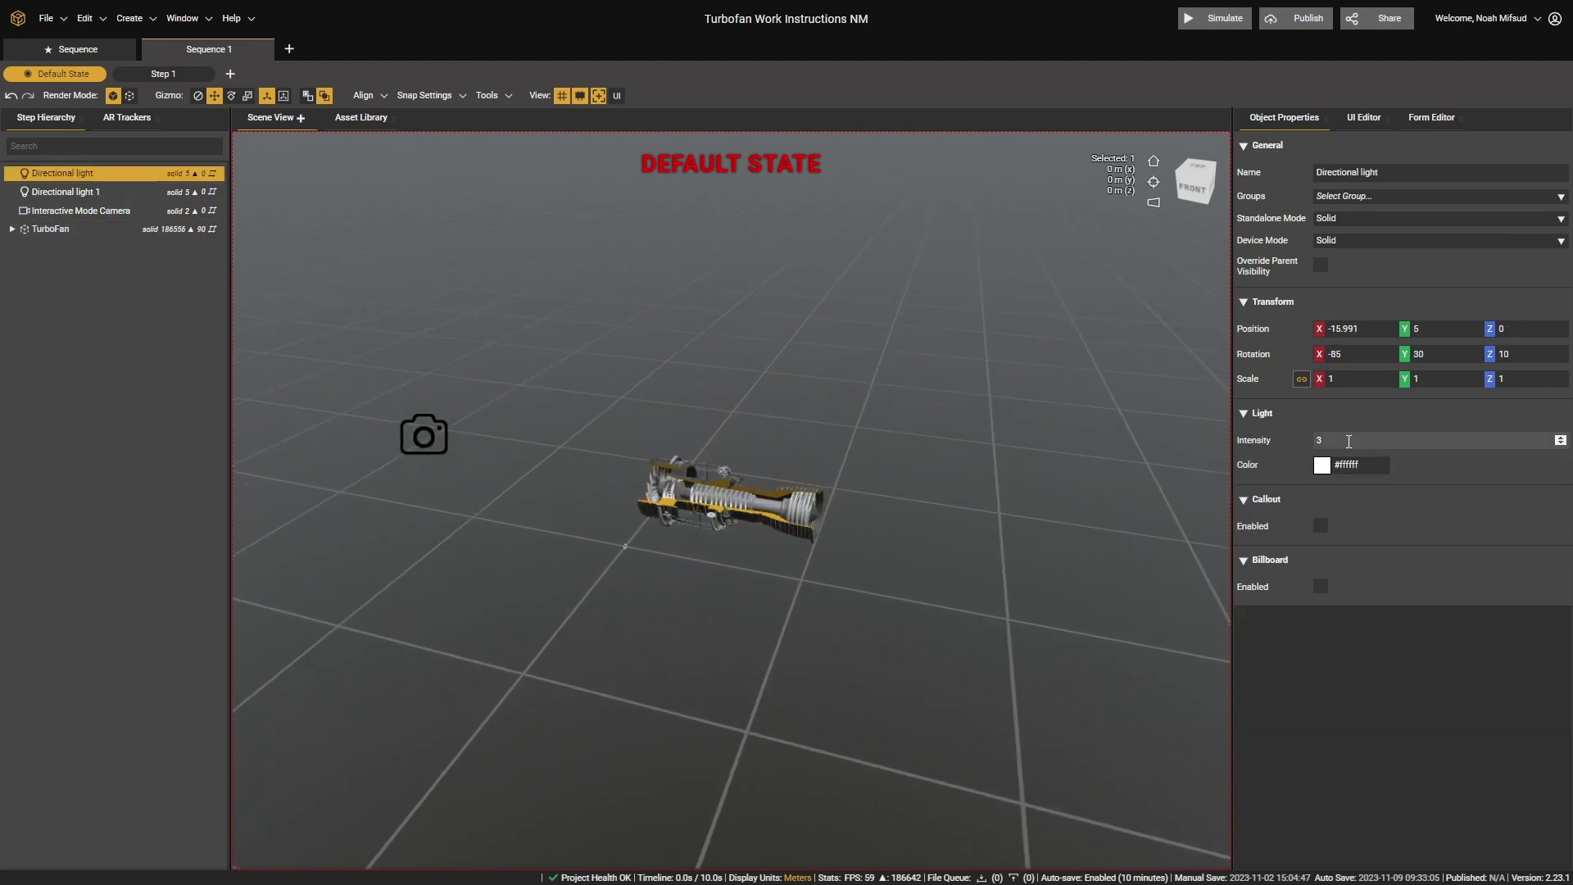
pyautogui.scroll(3, 779, 542)
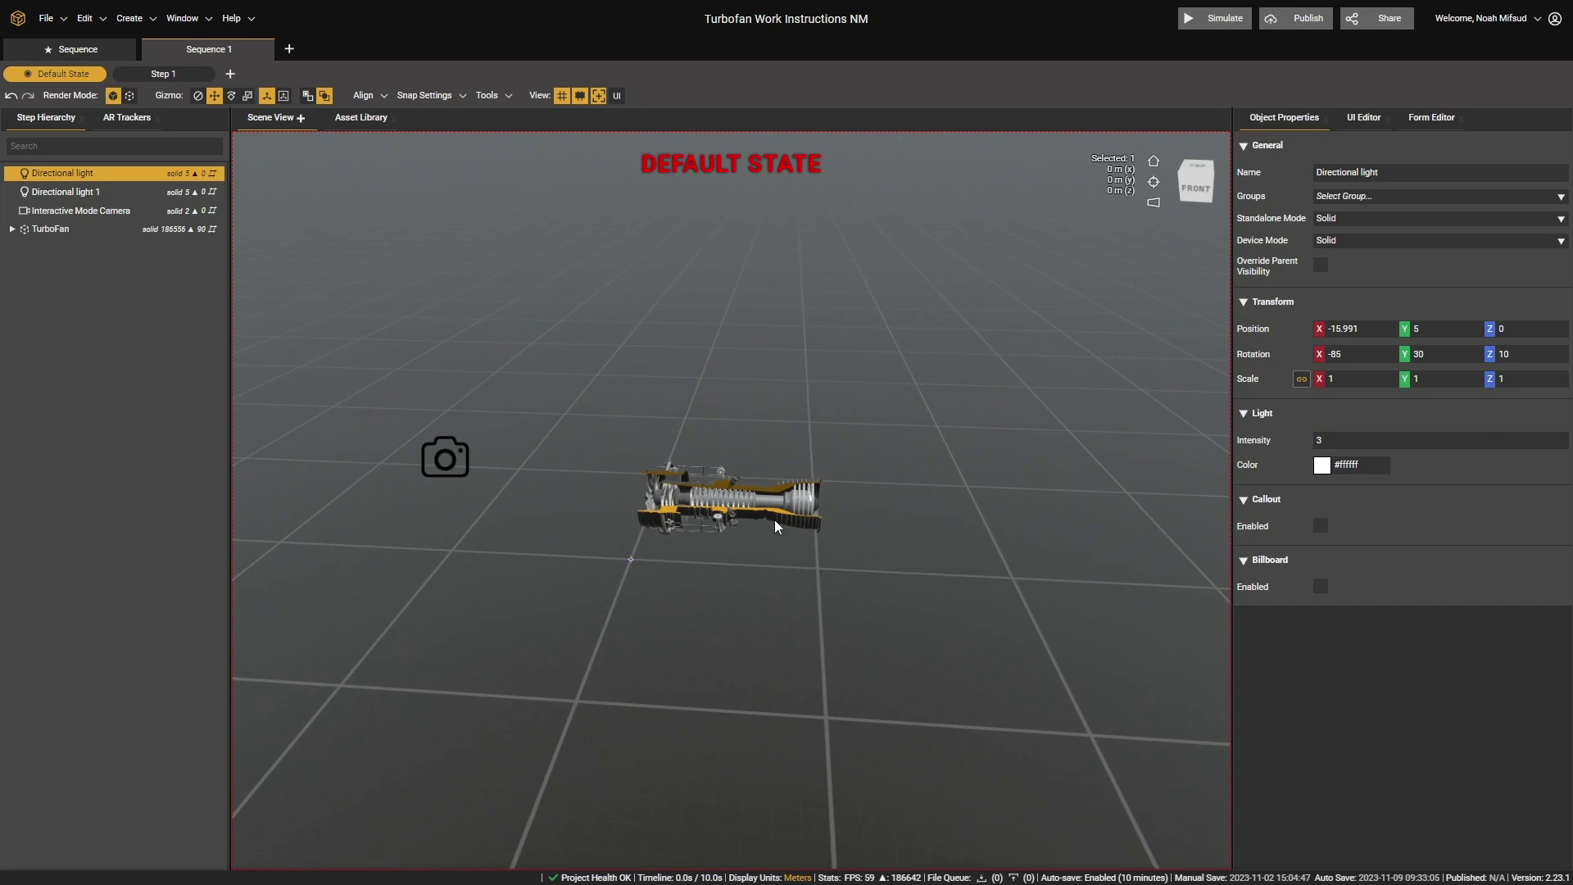
pyautogui.scroll(5, 773, 521)
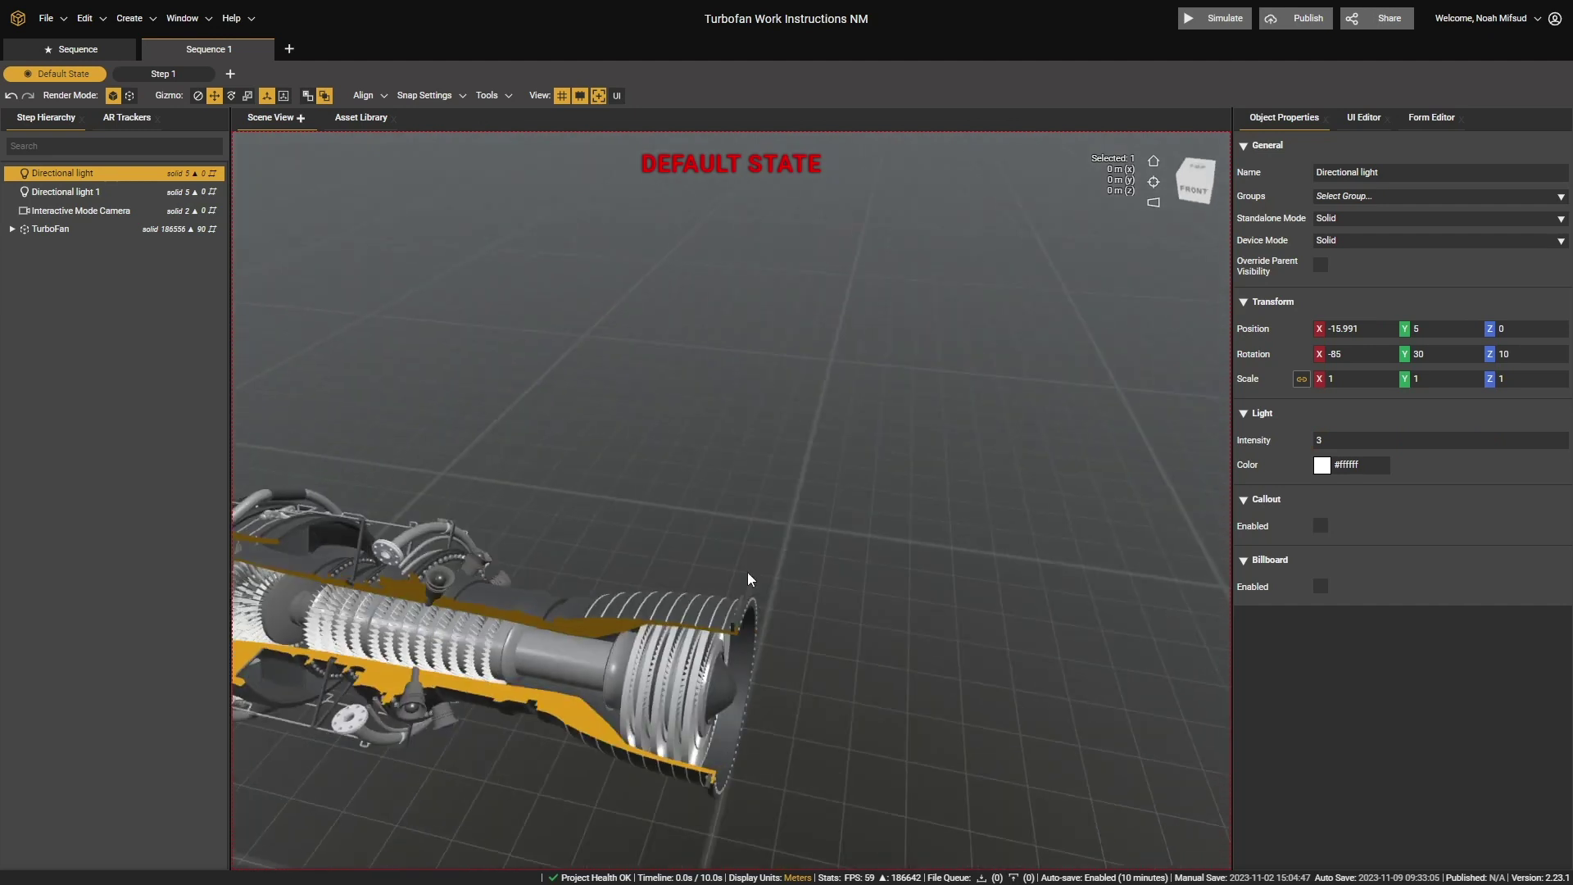
pyautogui.scroll(-8, 811, 602)
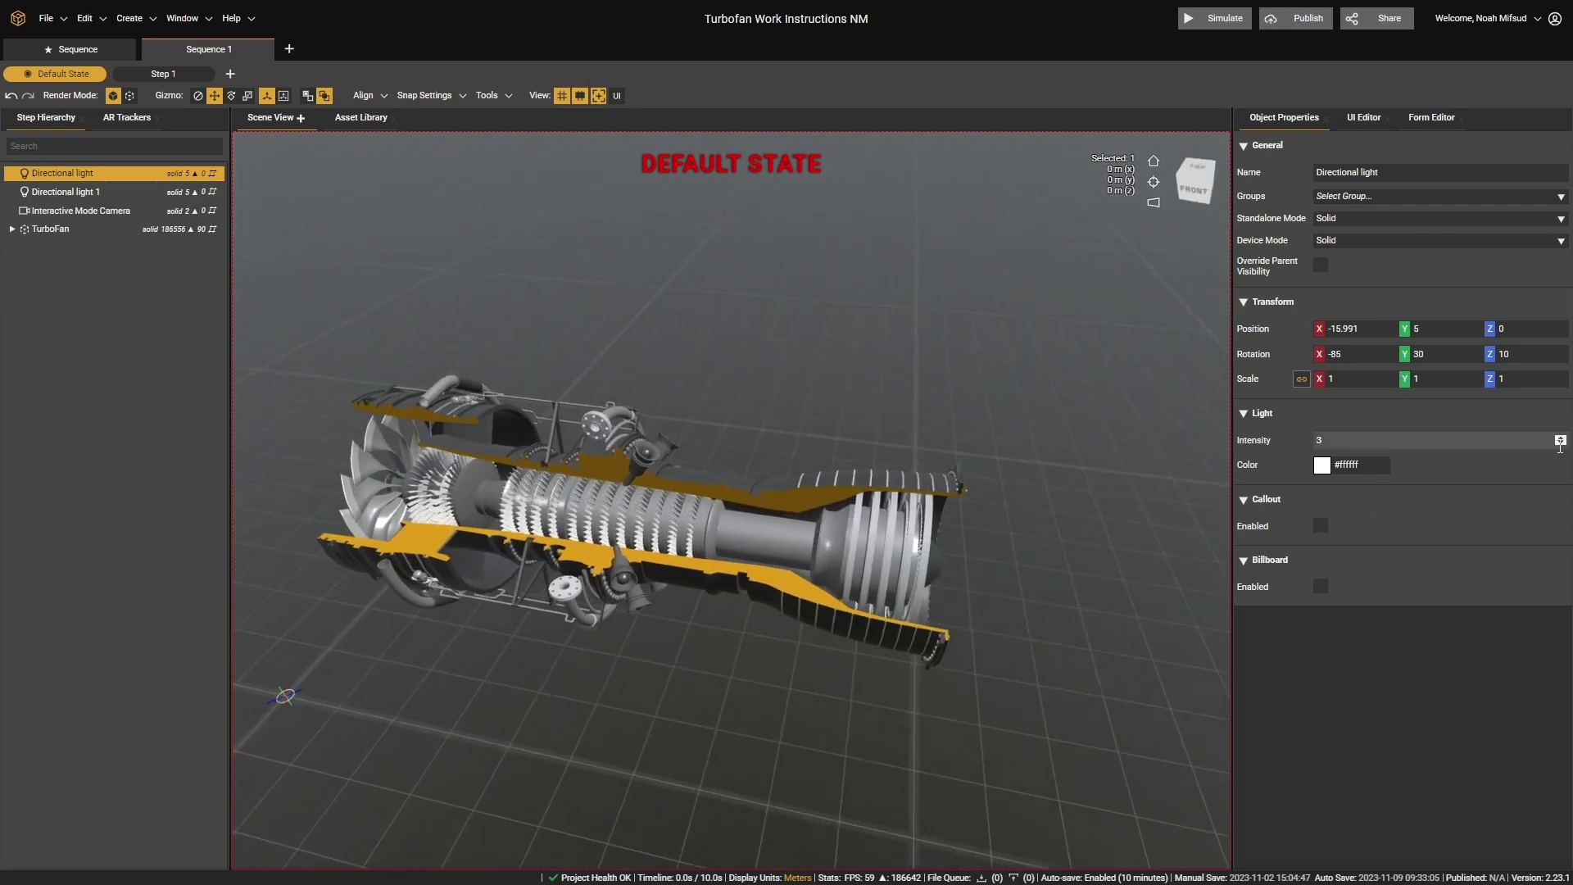
pyautogui.click(1561, 443)
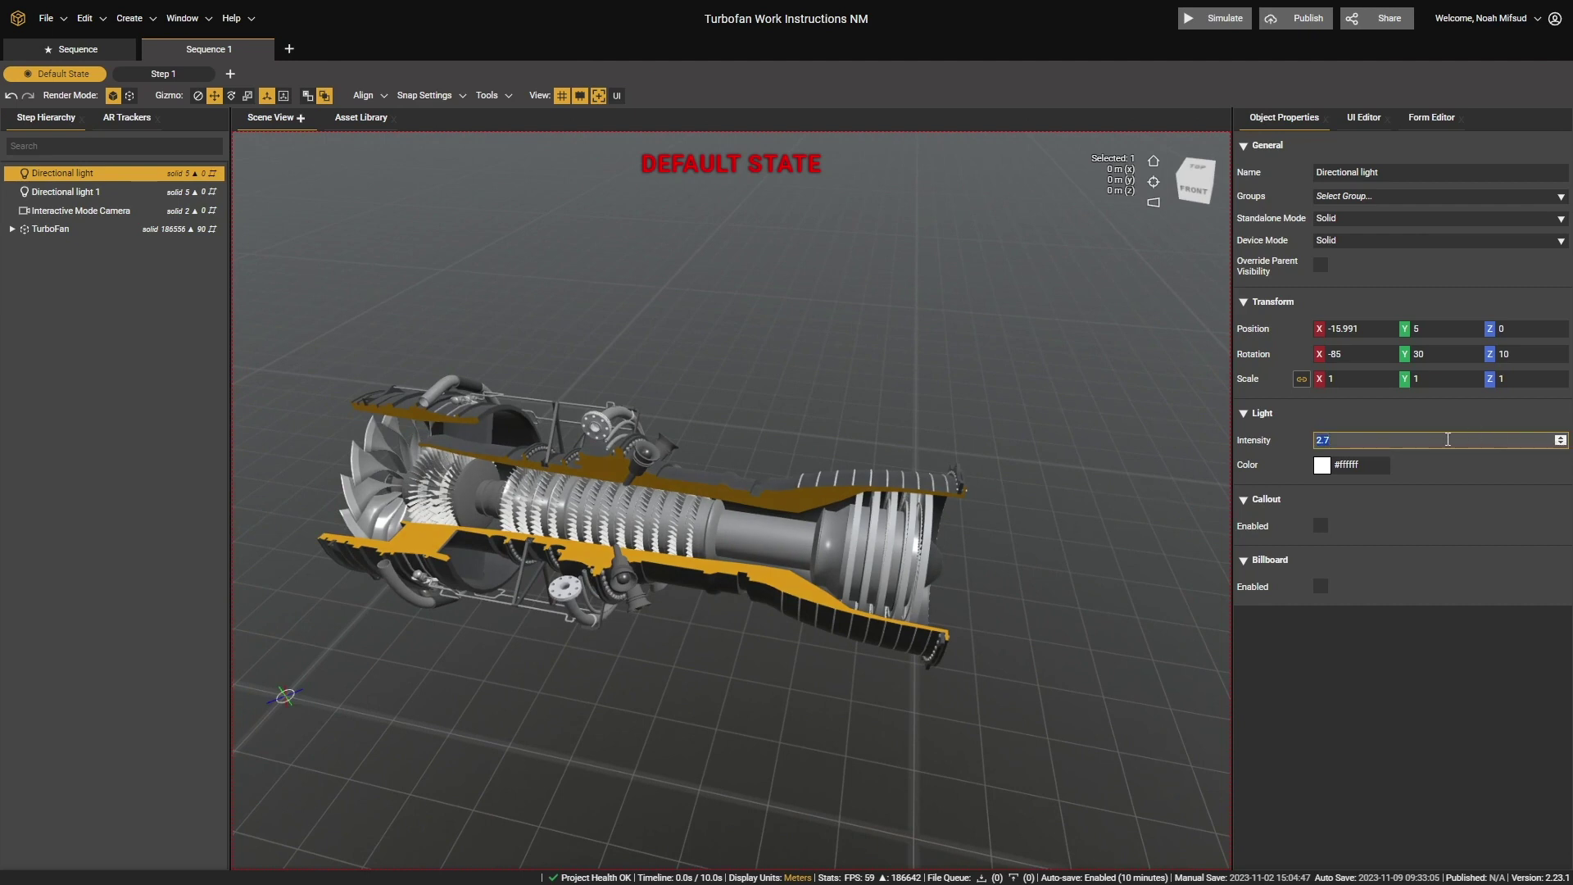
pyautogui.write('1')
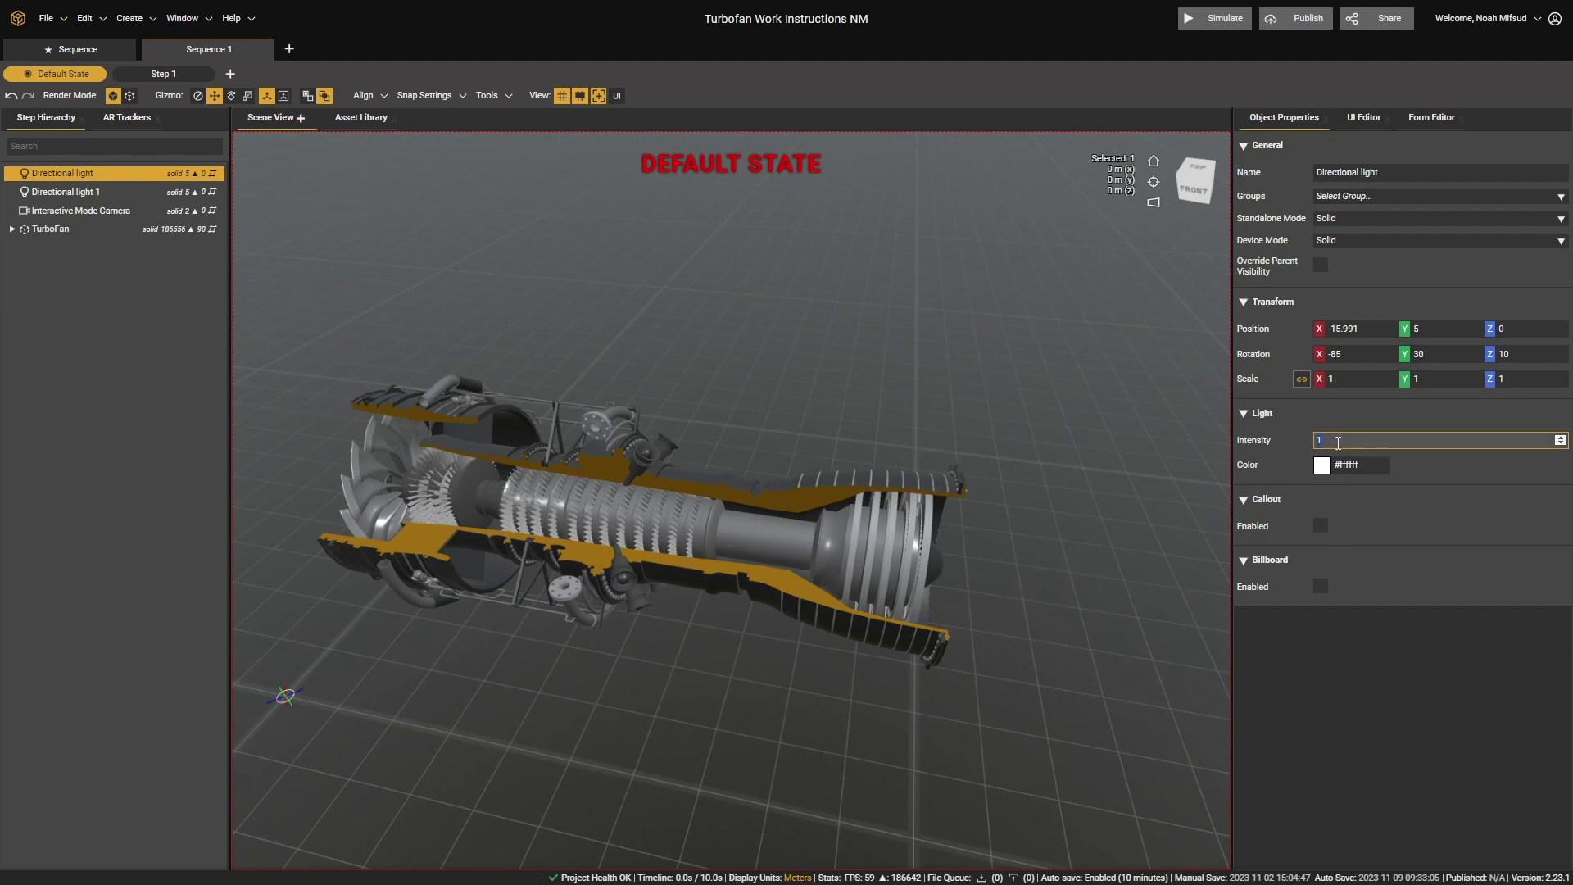
pyautogui.press('BackSpace')
pyautogui.write('5')
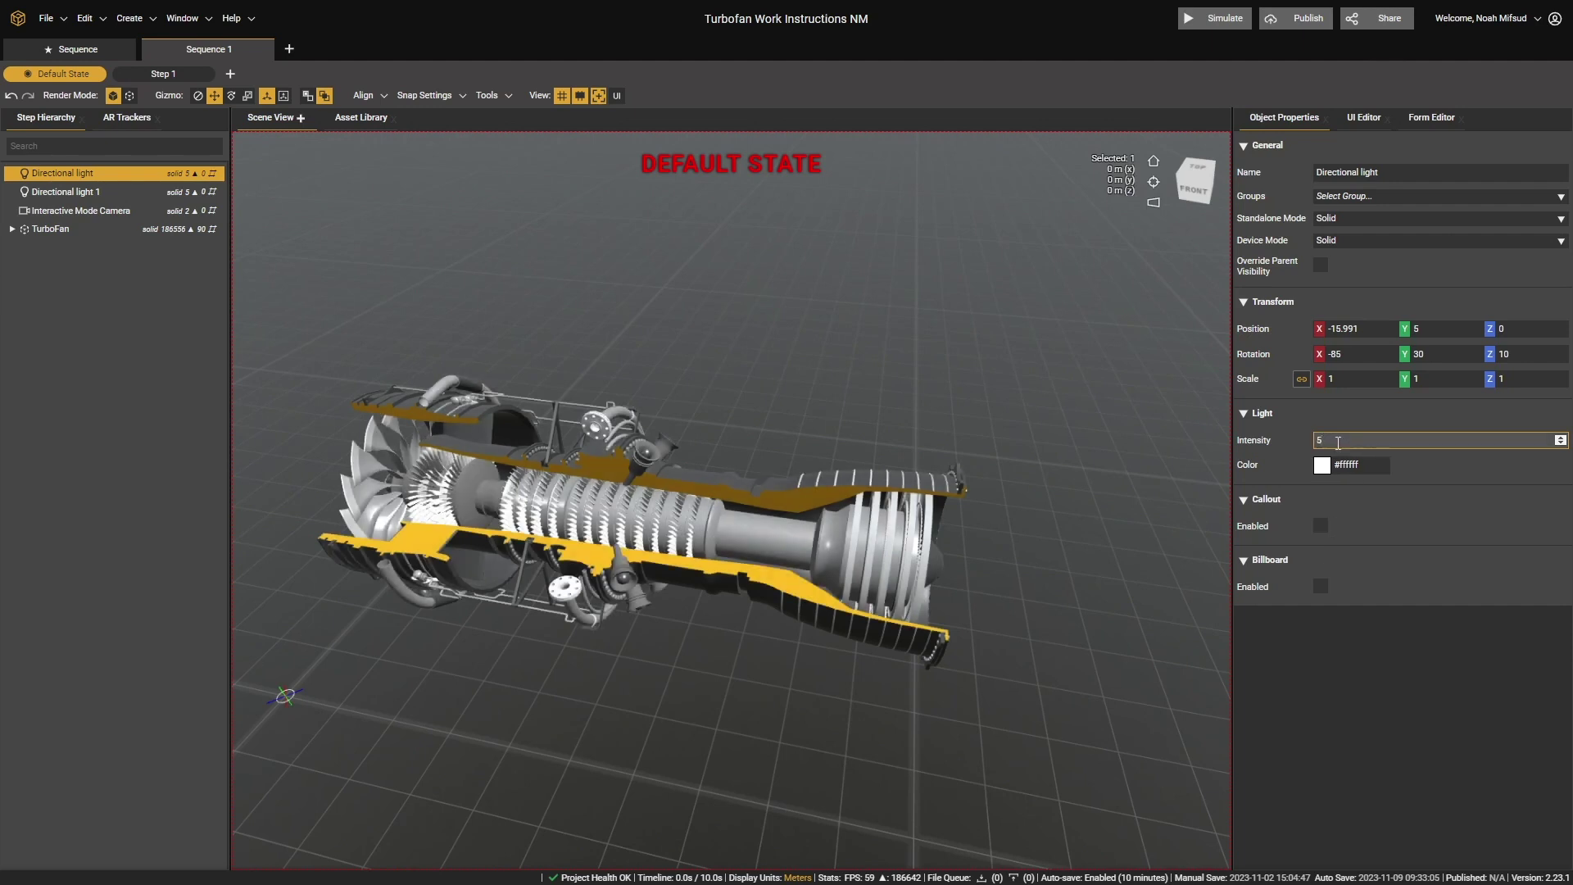
pyautogui.write('3')
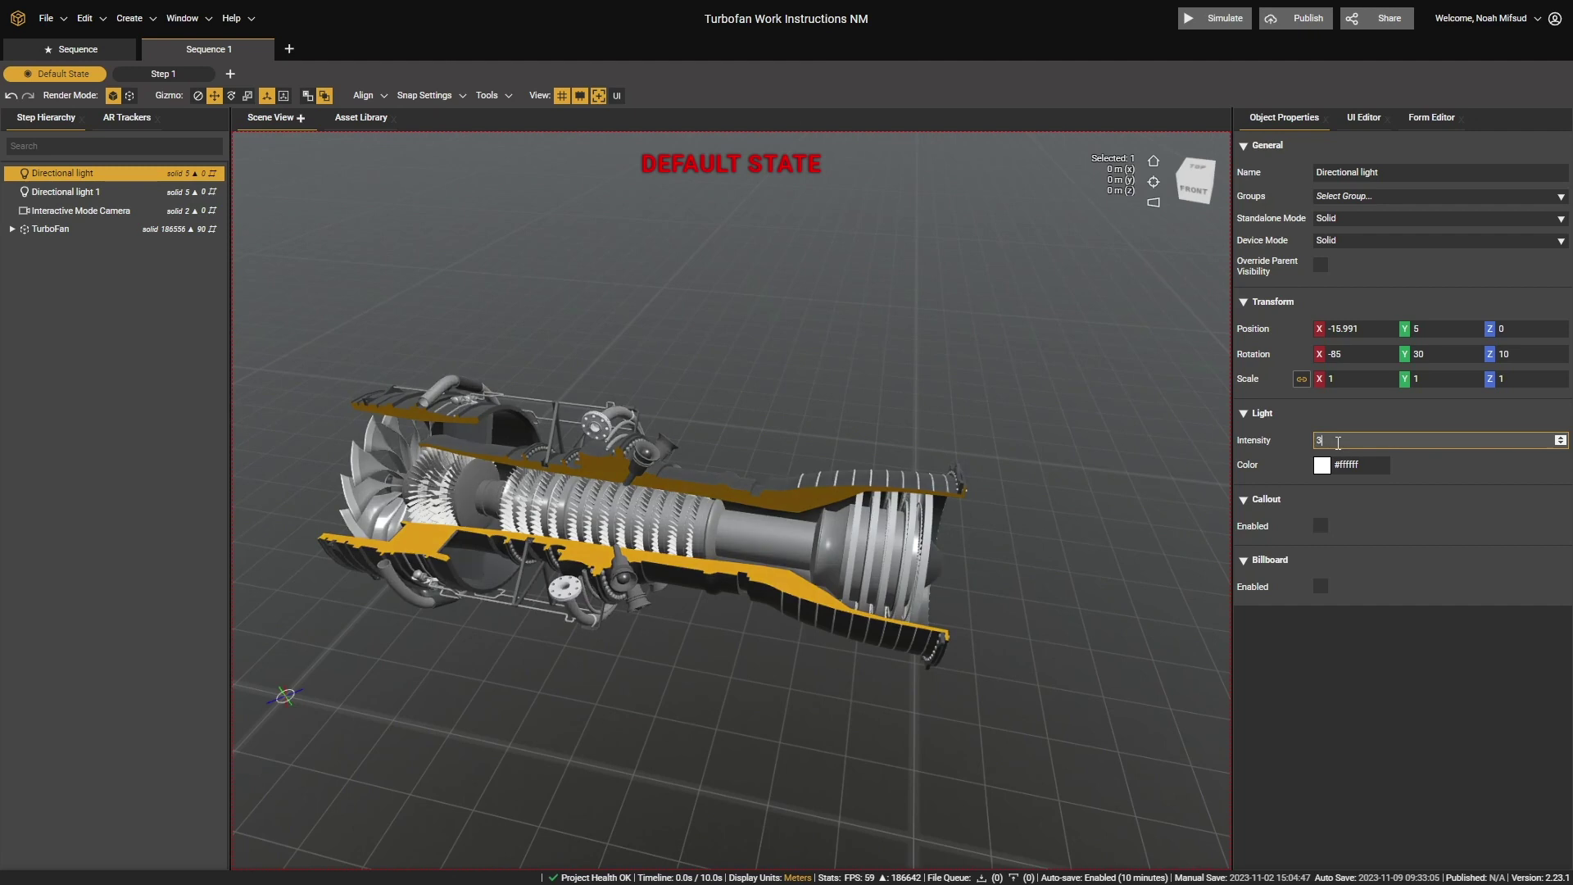
# - Try a dark red color (#a71414) on Directional light and restore it to white (#ffffff)
pyautogui.click(1323, 465)
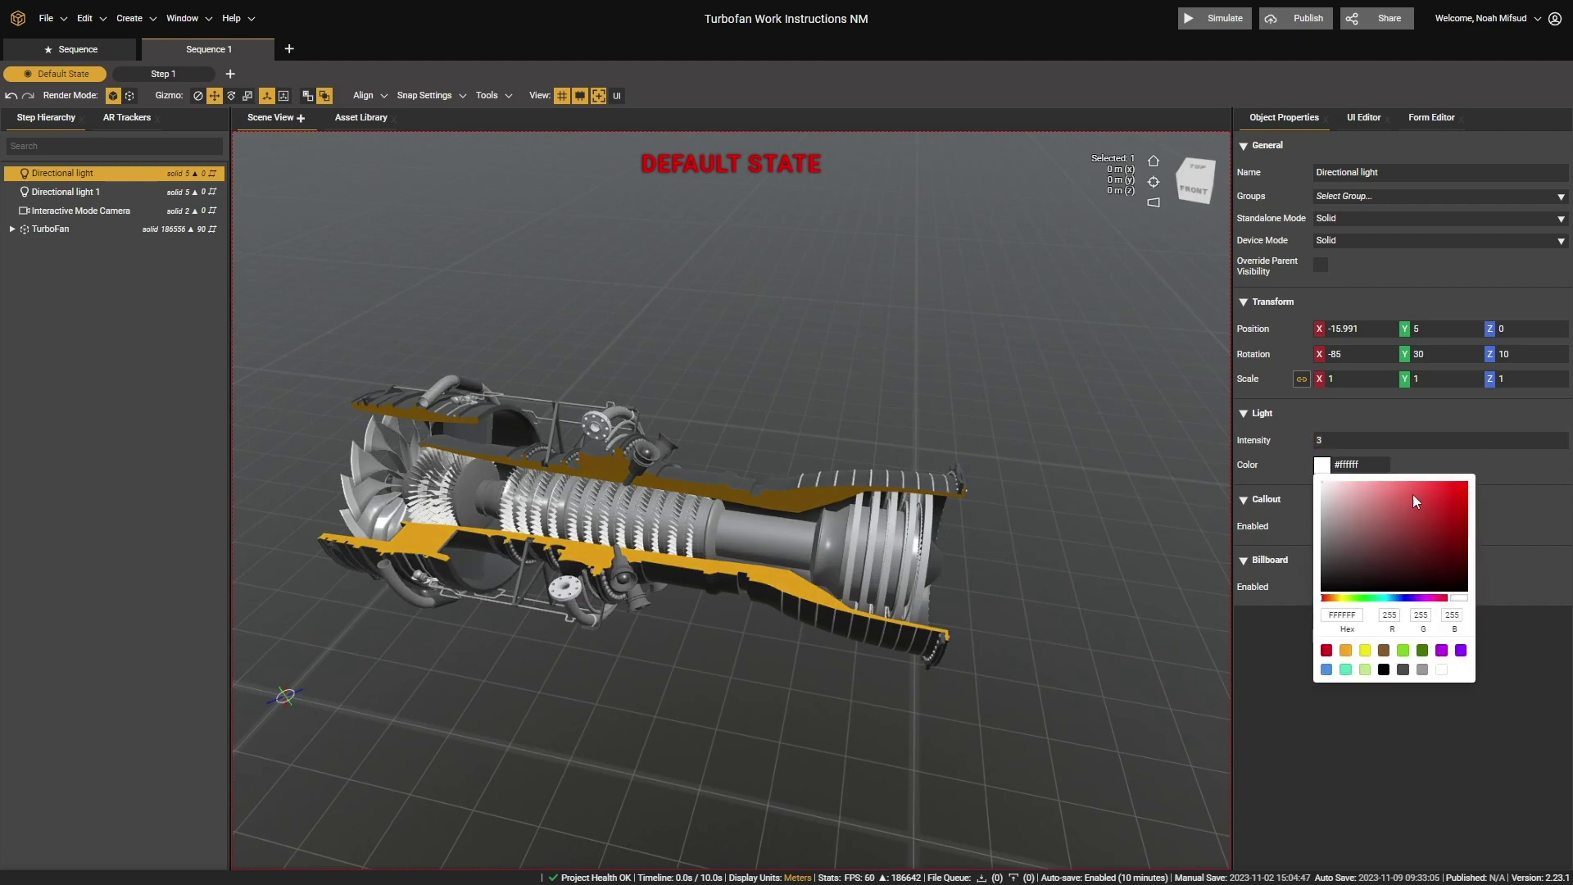
pyautogui.moveTo(1366, 508); pyautogui.dragTo(1451, 519)
pyautogui.moveTo(695, 639); pyautogui.dragTo(646, 597)
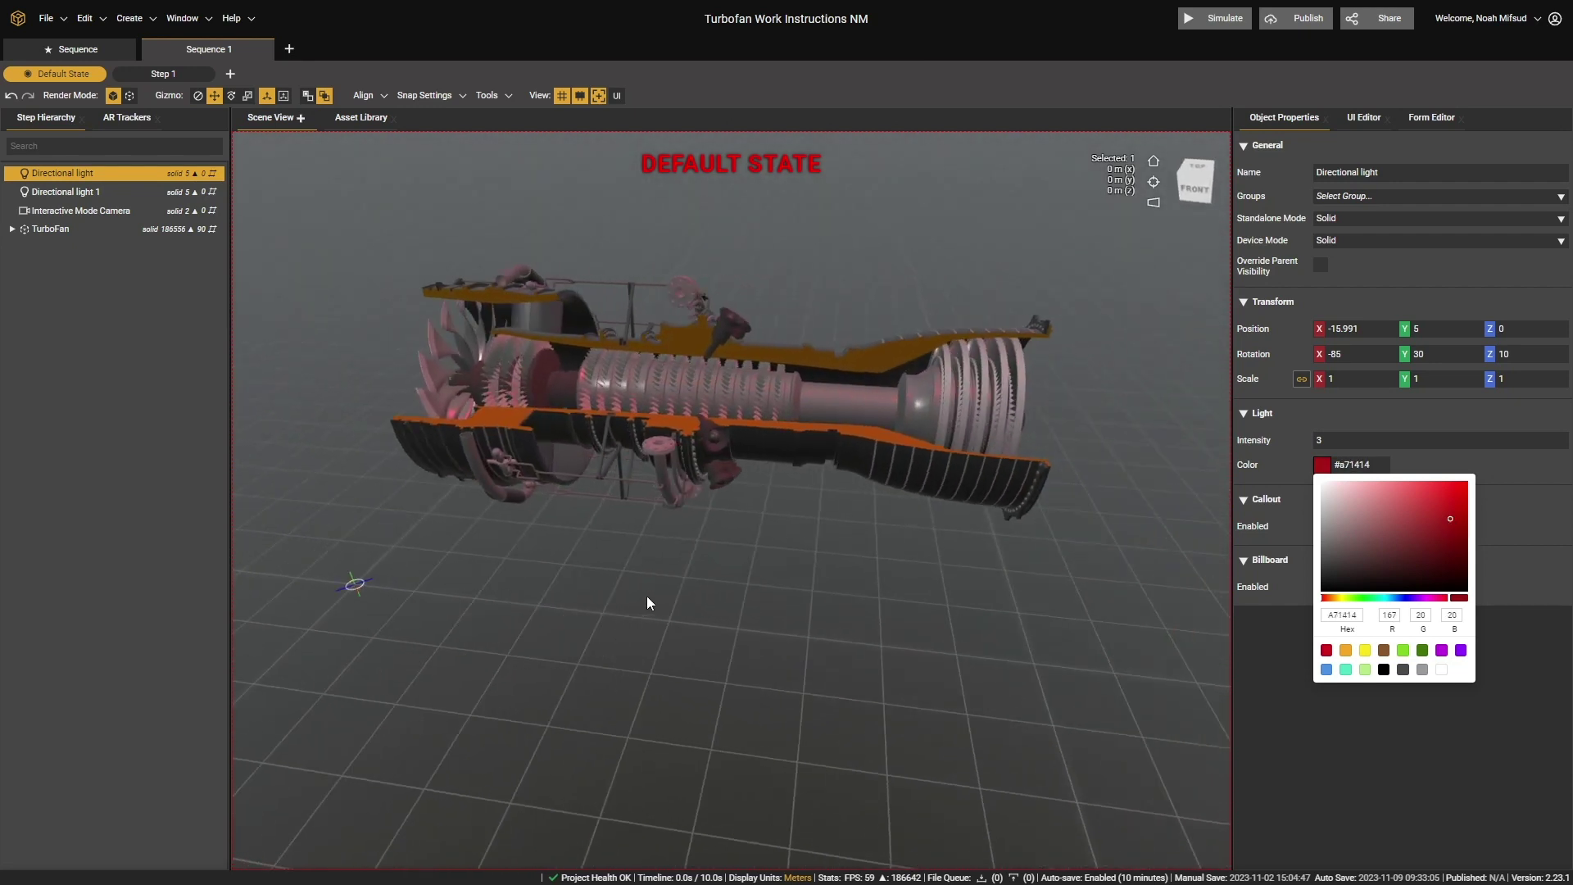
pyautogui.click(1322, 466)
pyautogui.moveTo(1449, 520); pyautogui.dragTo(1313, 484)
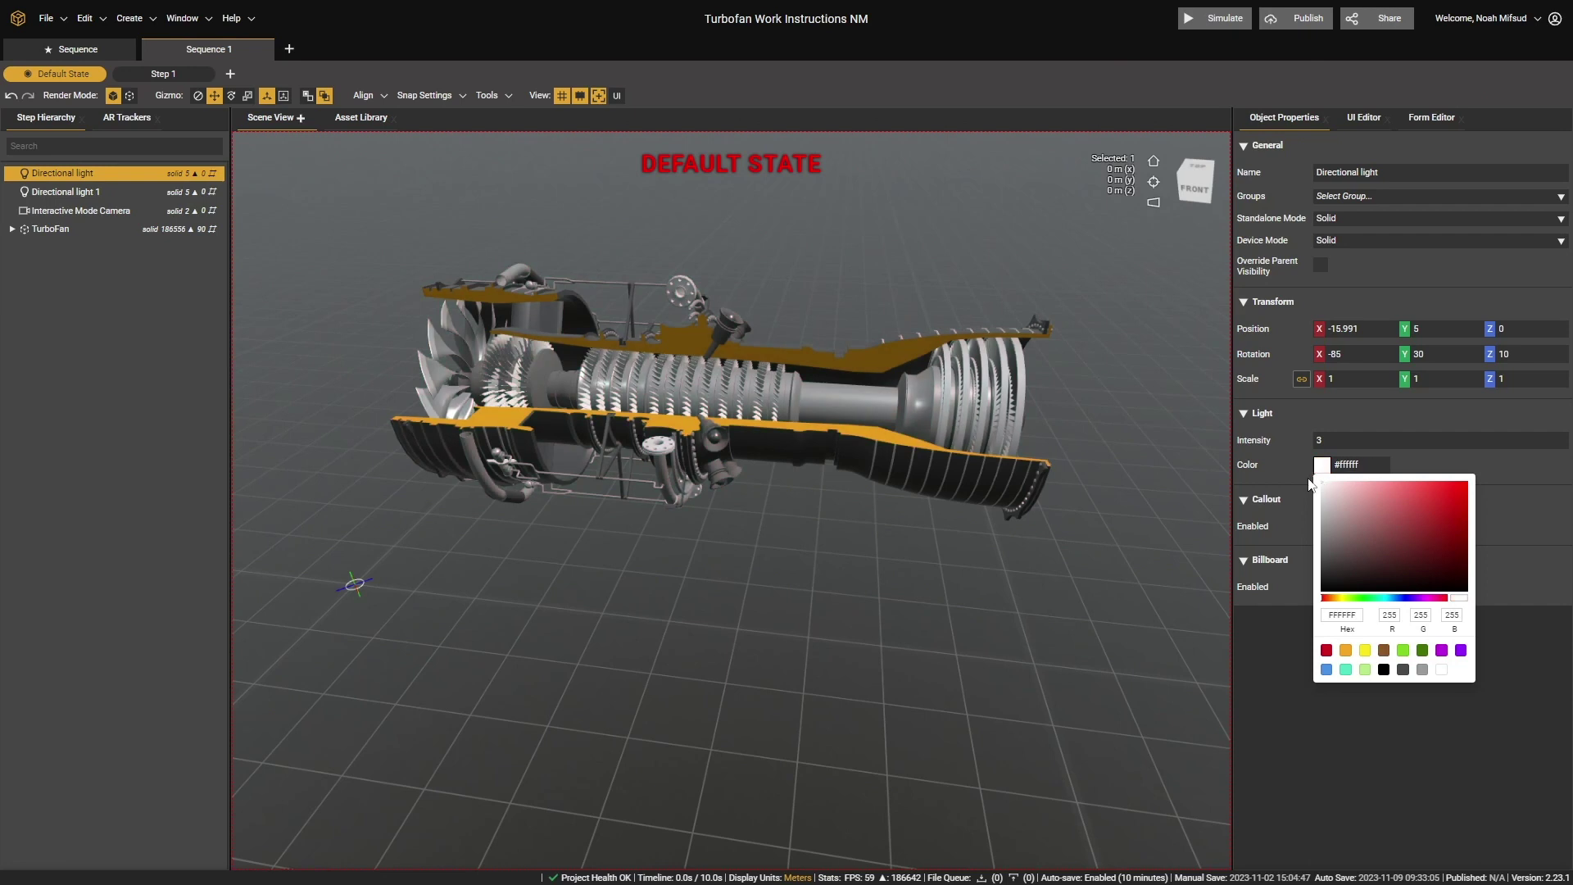
pyautogui.click(1307, 479)
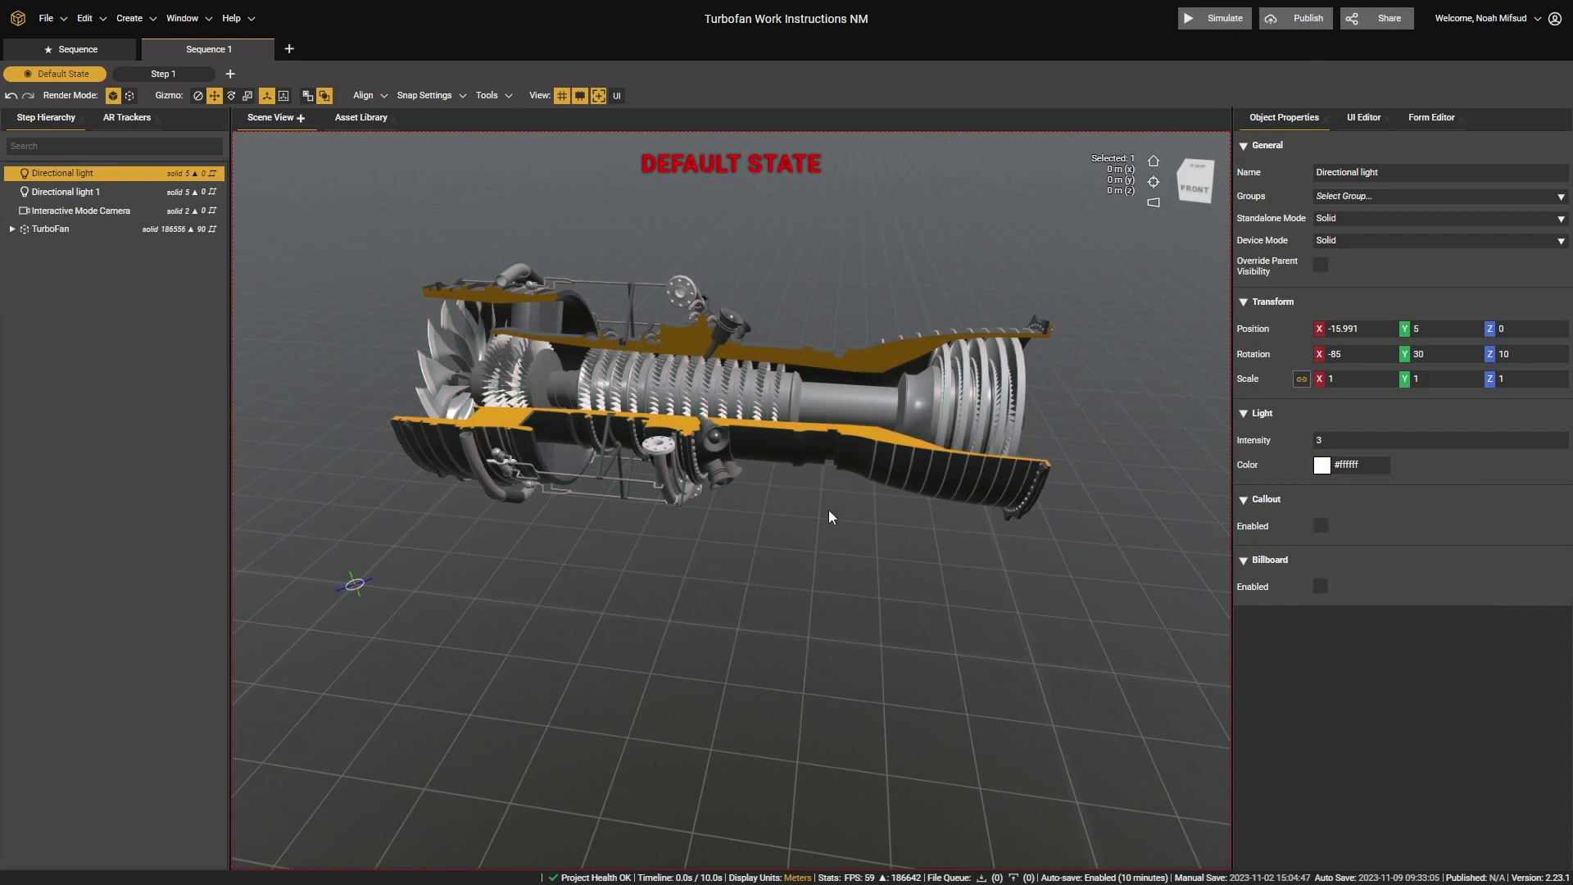
# - Rotate Directional light with the Rotate gizmo so that it shines on the turbofan from below
pyautogui.scroll(-5, 800, 525)
pyautogui.moveTo(725, 492); pyautogui.dragTo(792, 548, button='middle')
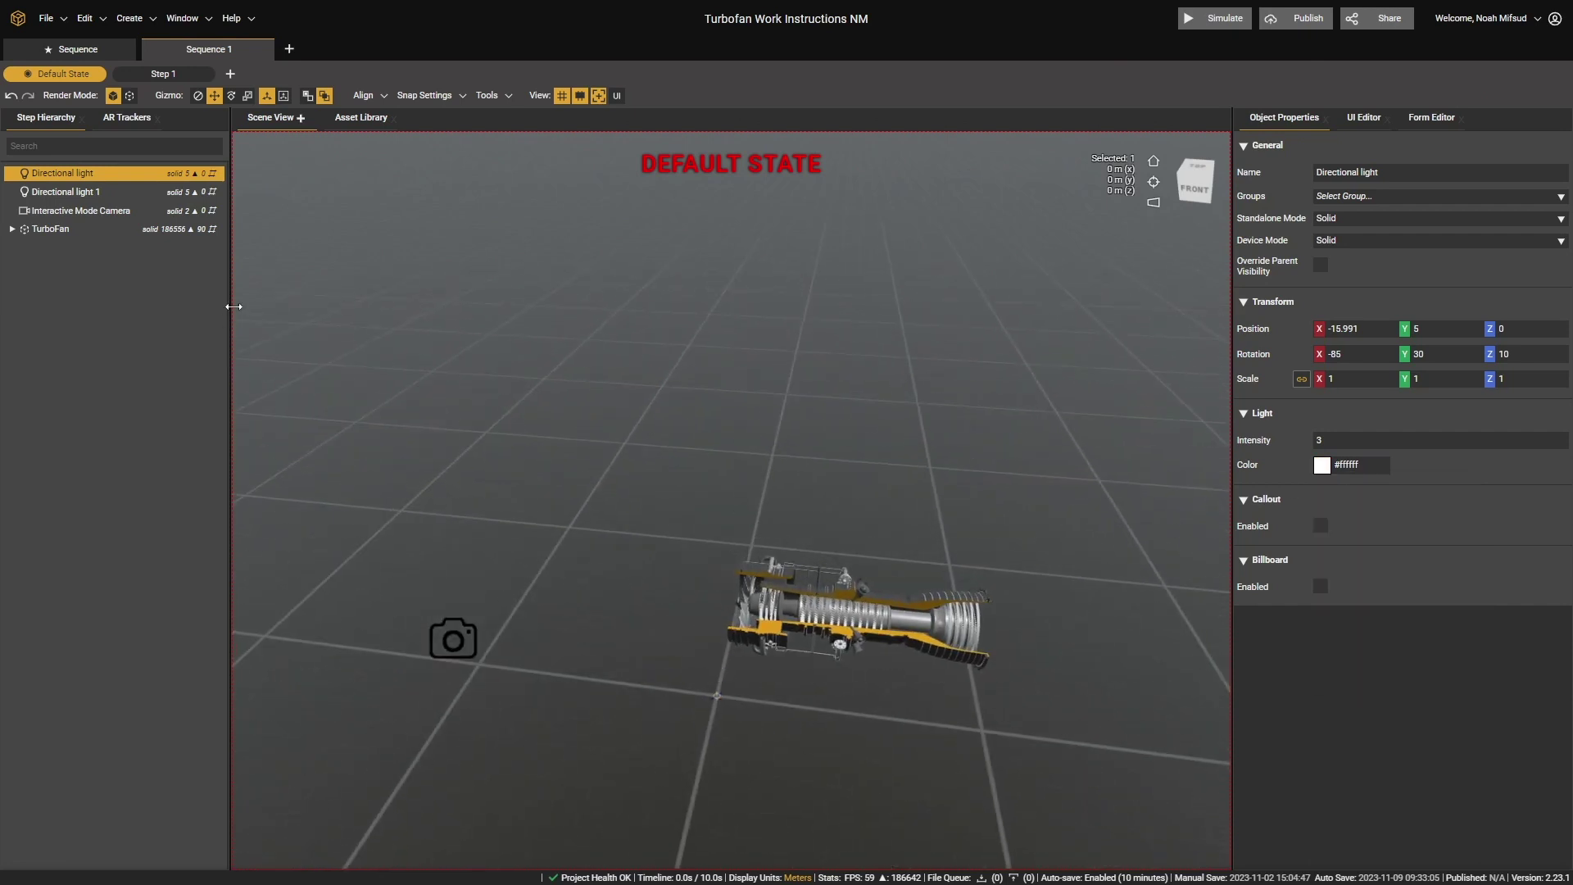
pyautogui.click(1153, 184)
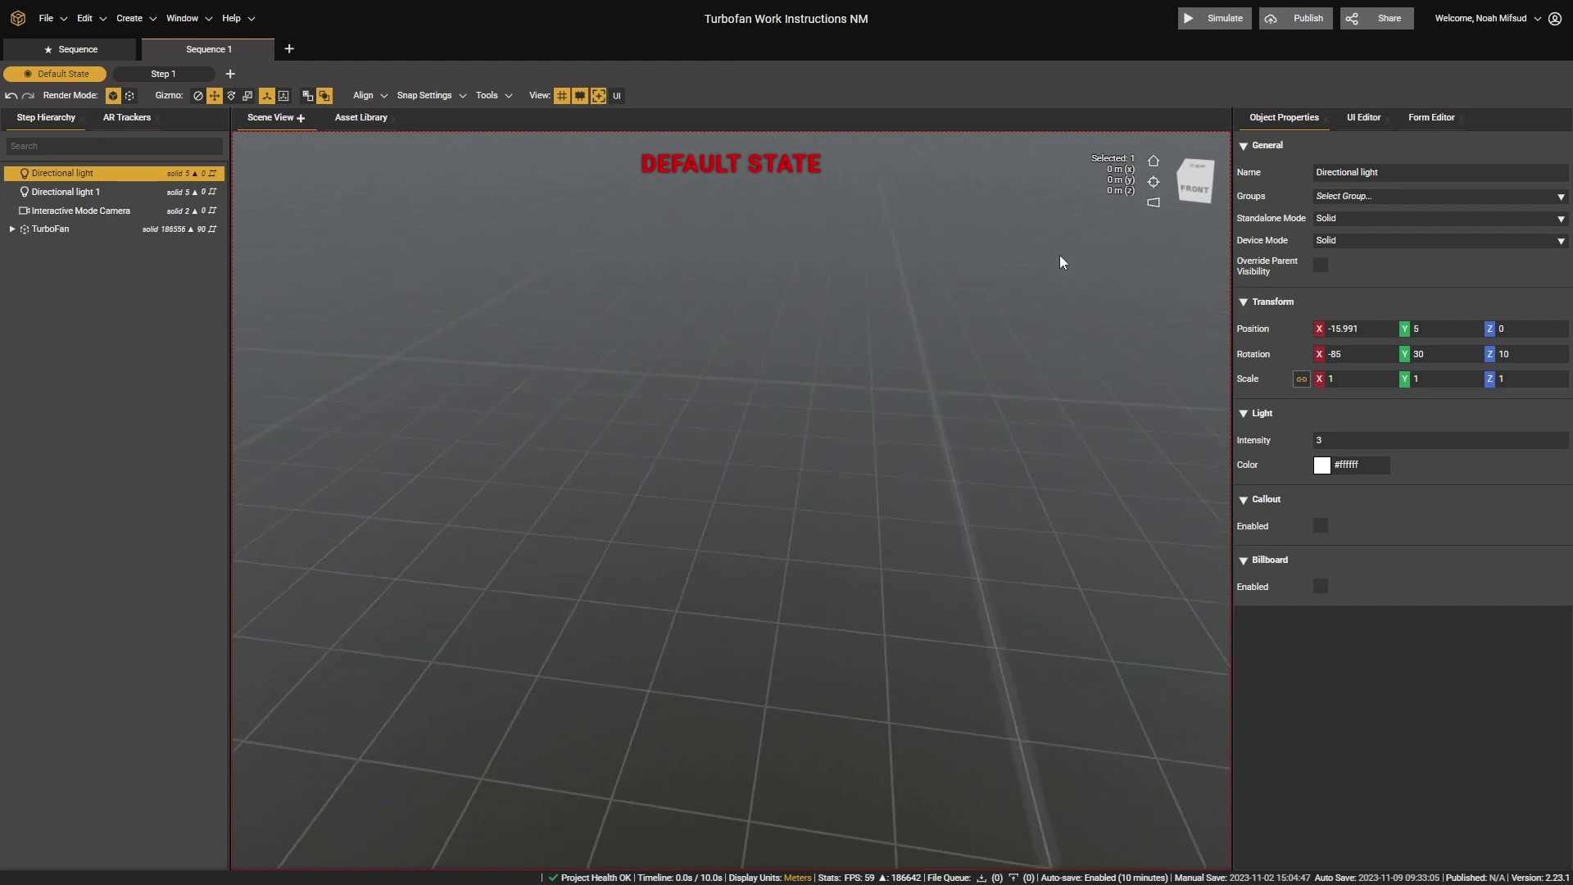
pyautogui.scroll(-8, 981, 687)
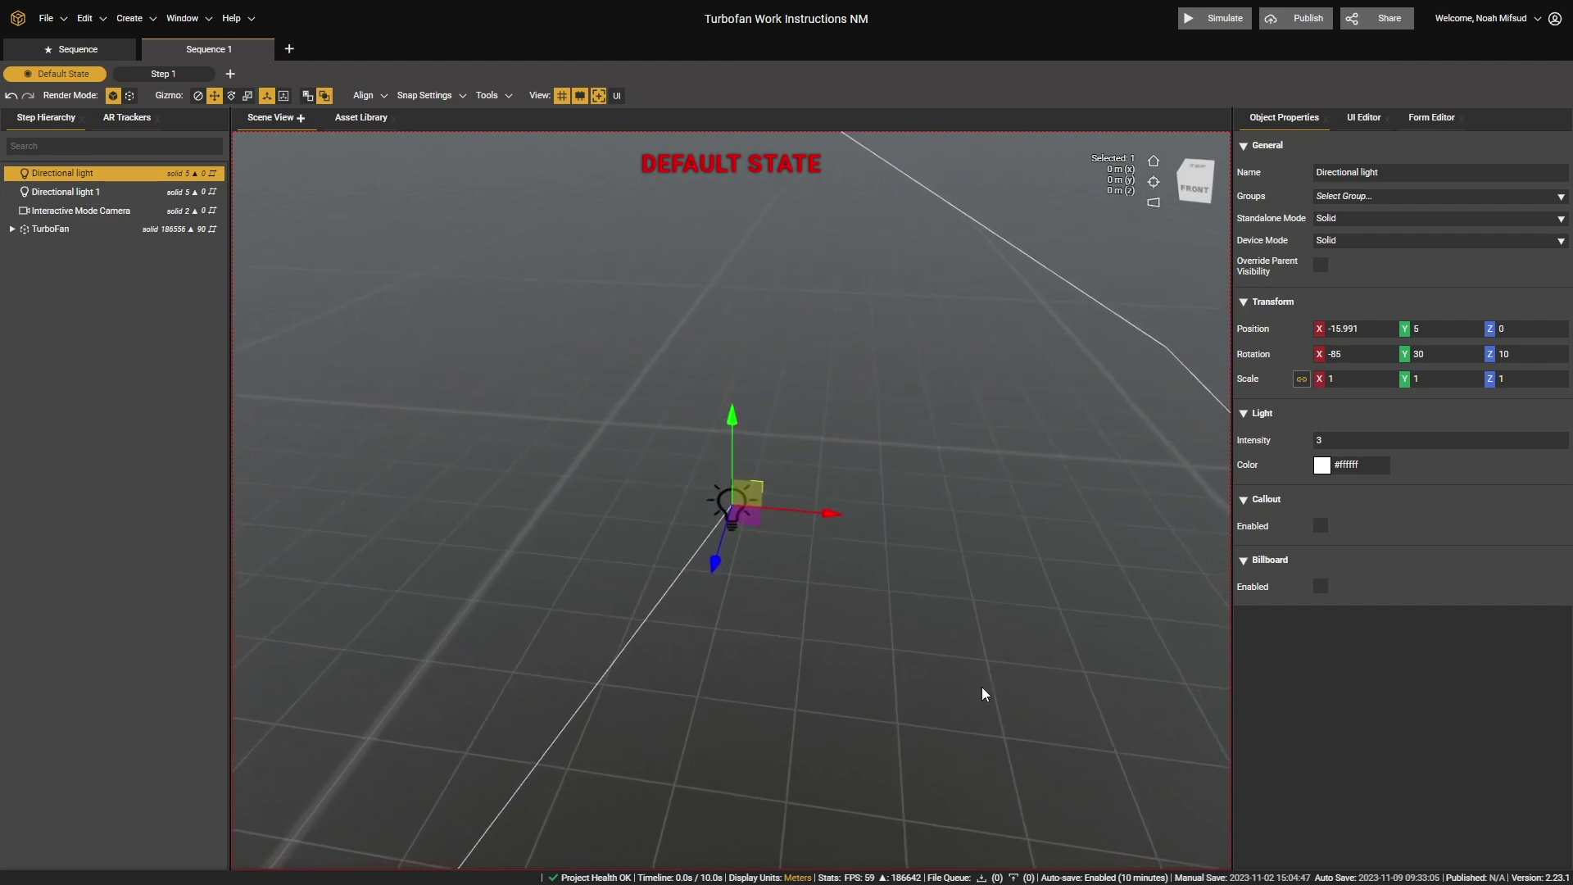
pyautogui.click(230, 96)
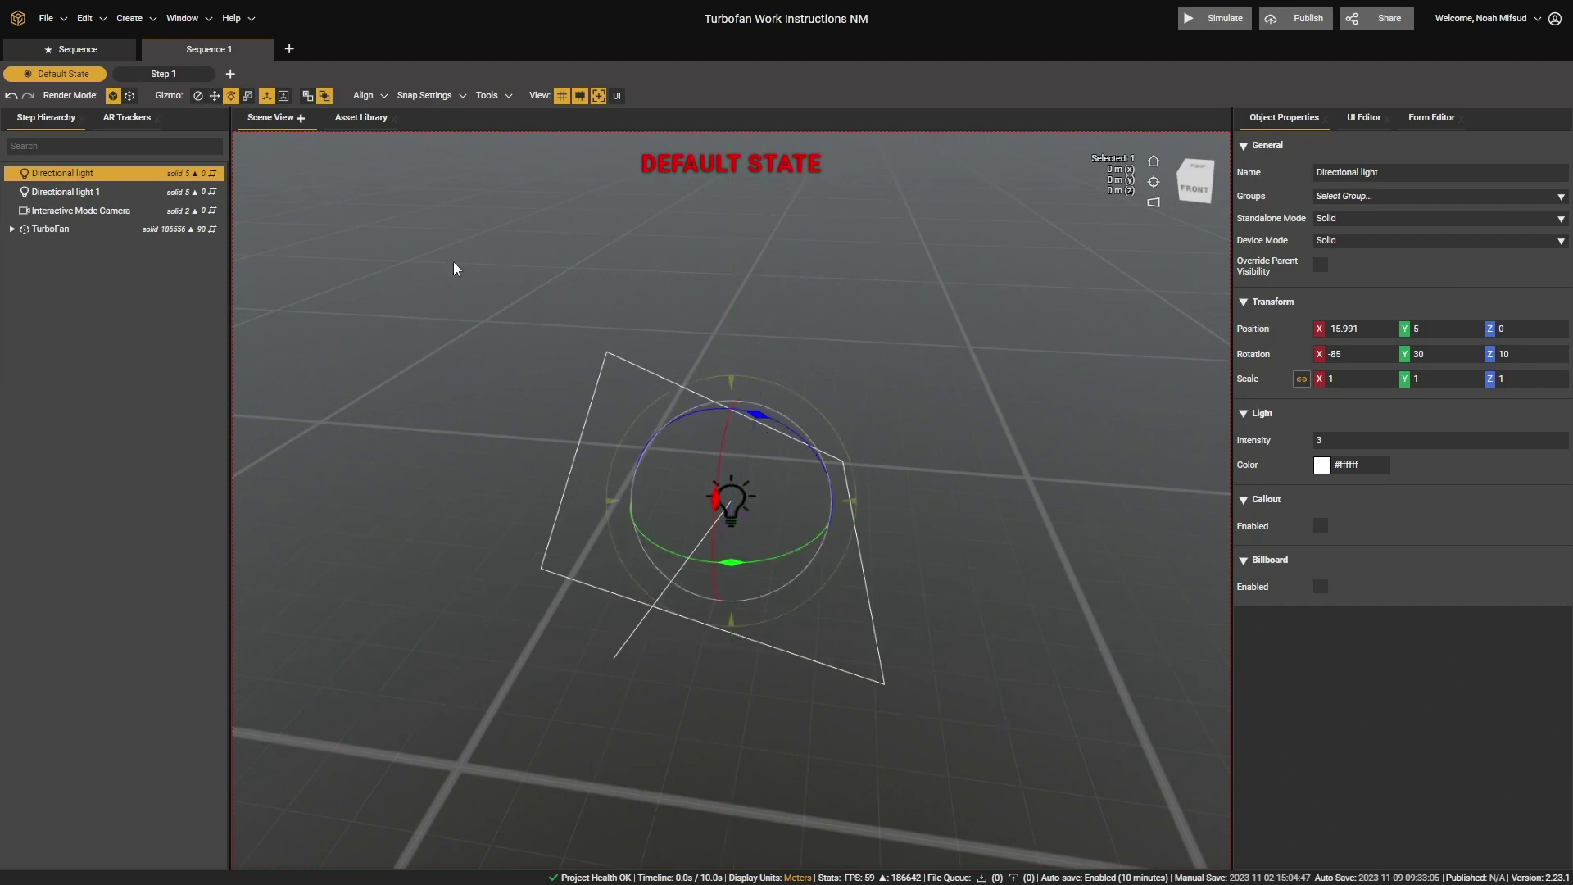
pyautogui.moveTo(769, 421); pyautogui.dragTo(832, 489)
# - Focus on the TurboFan model and examine the rotated light's effect from below and above
pyautogui.click(123, 229)
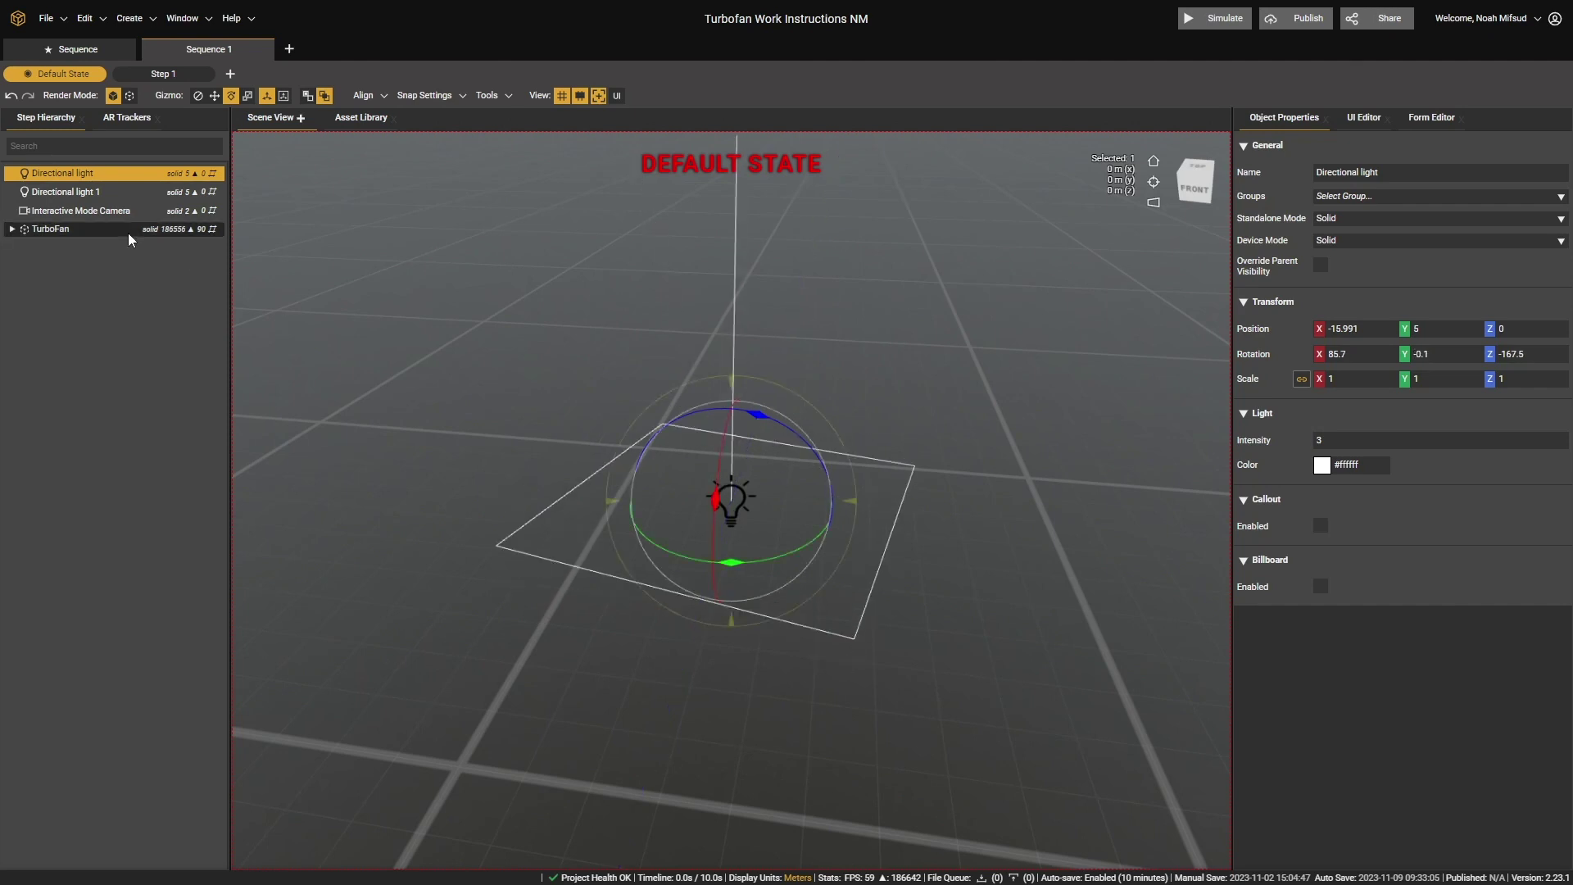
pyautogui.click(1147, 187)
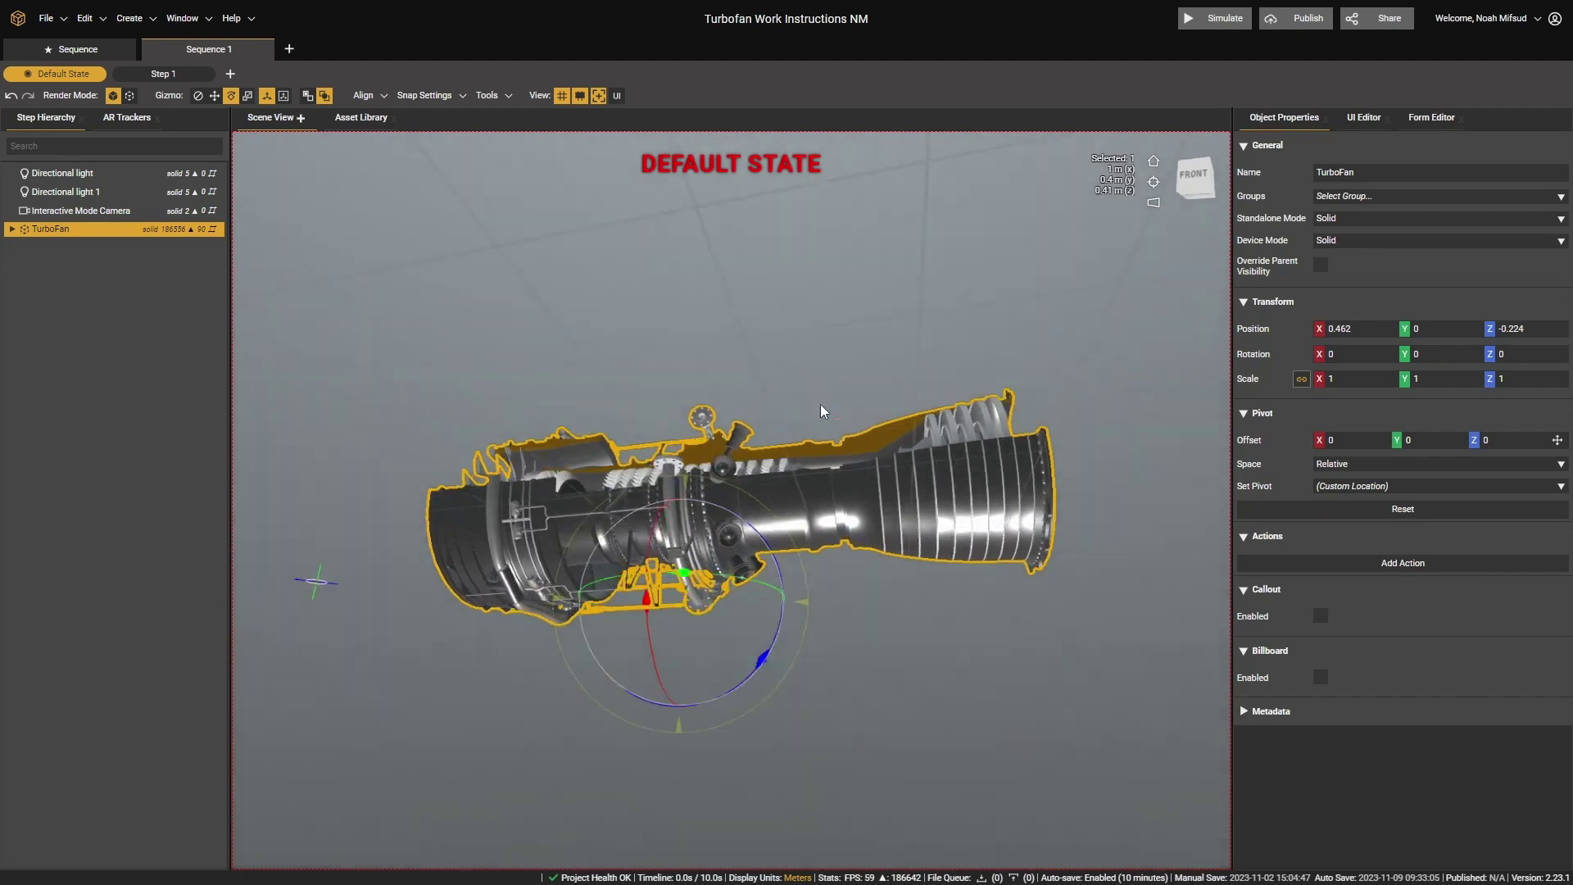
pyautogui.moveTo(820, 404); pyautogui.dragTo(1044, 452, button='middle')
pyautogui.moveTo(521, 503); pyautogui.dragTo(568, 469, button='middle')
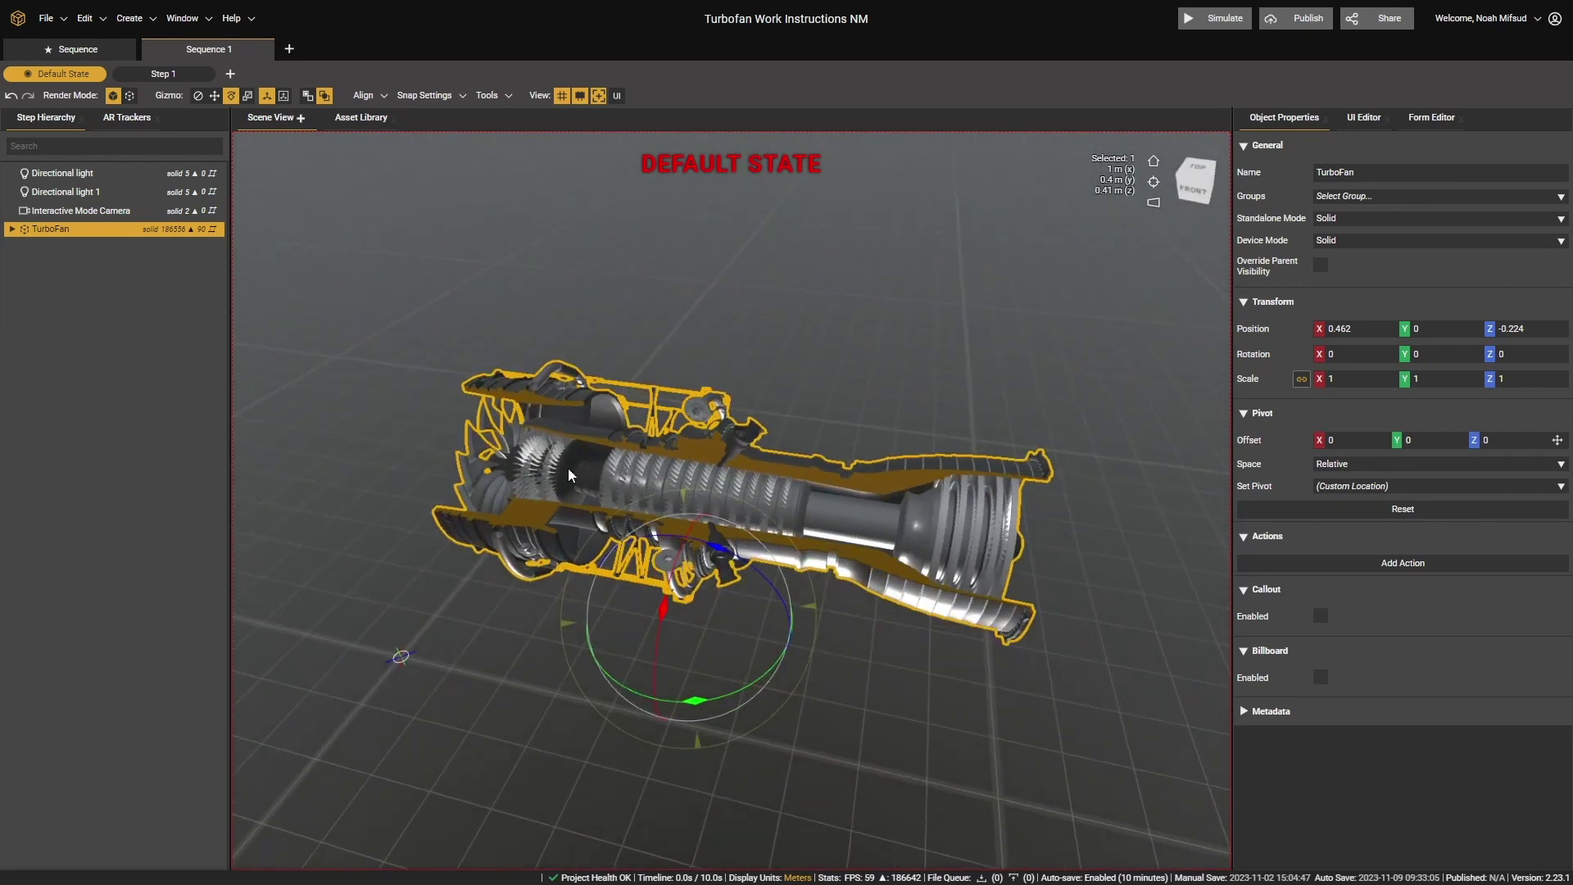
# - Undo the rotation changes made to Directional light
pyautogui.click(107, 175)
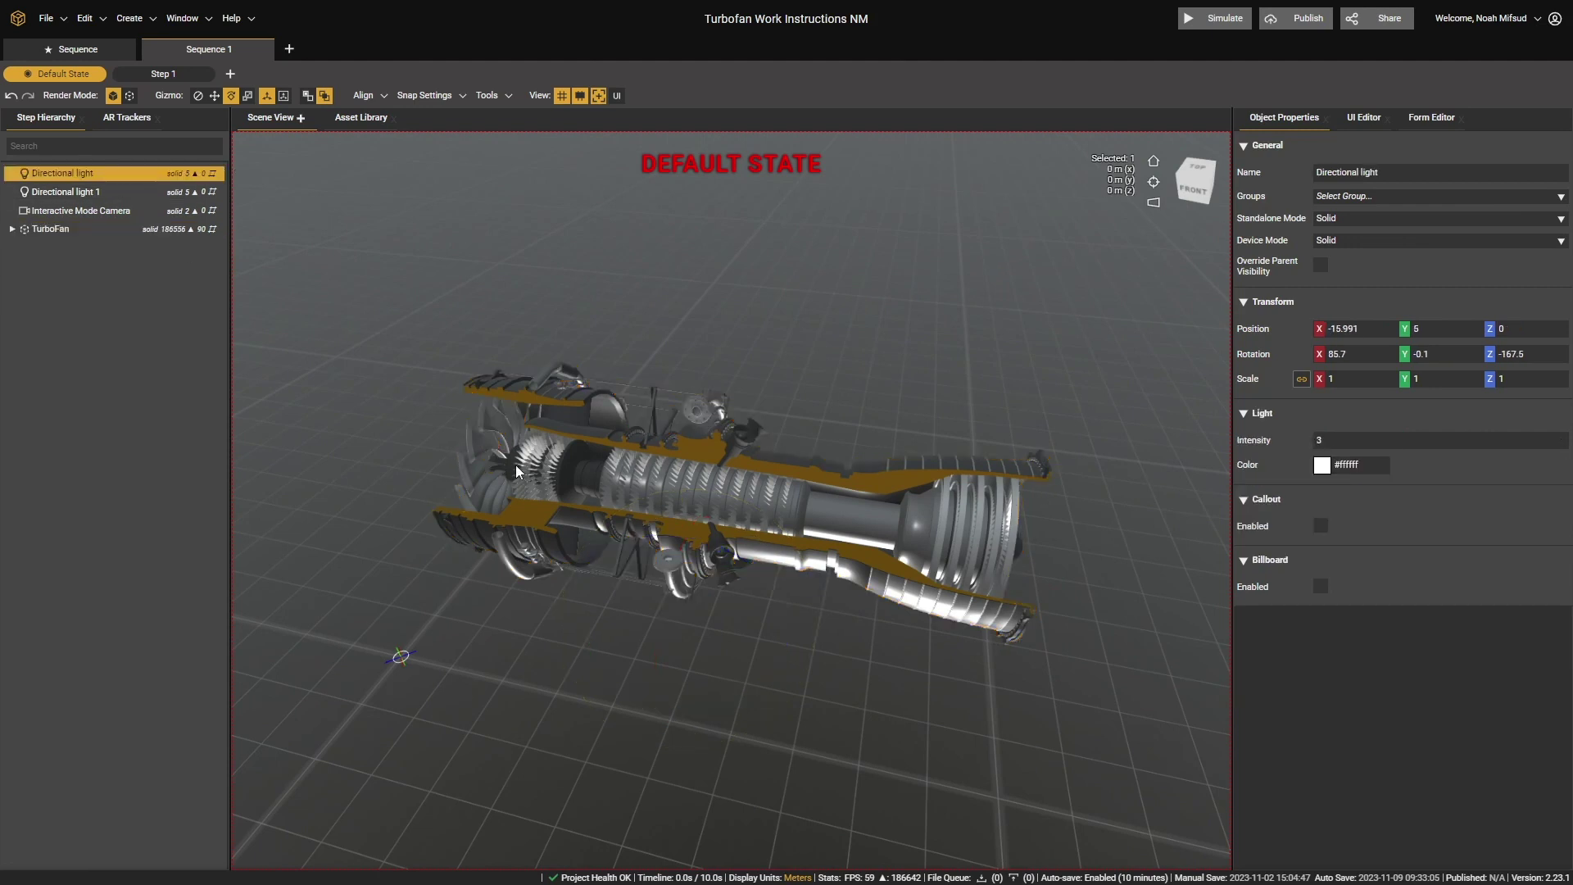
pyautogui.hotkey('ctrl', 'z')
pyautogui.hotkey('ctrl', 'z')
pyautogui.hotkey('ctrl', 'z')
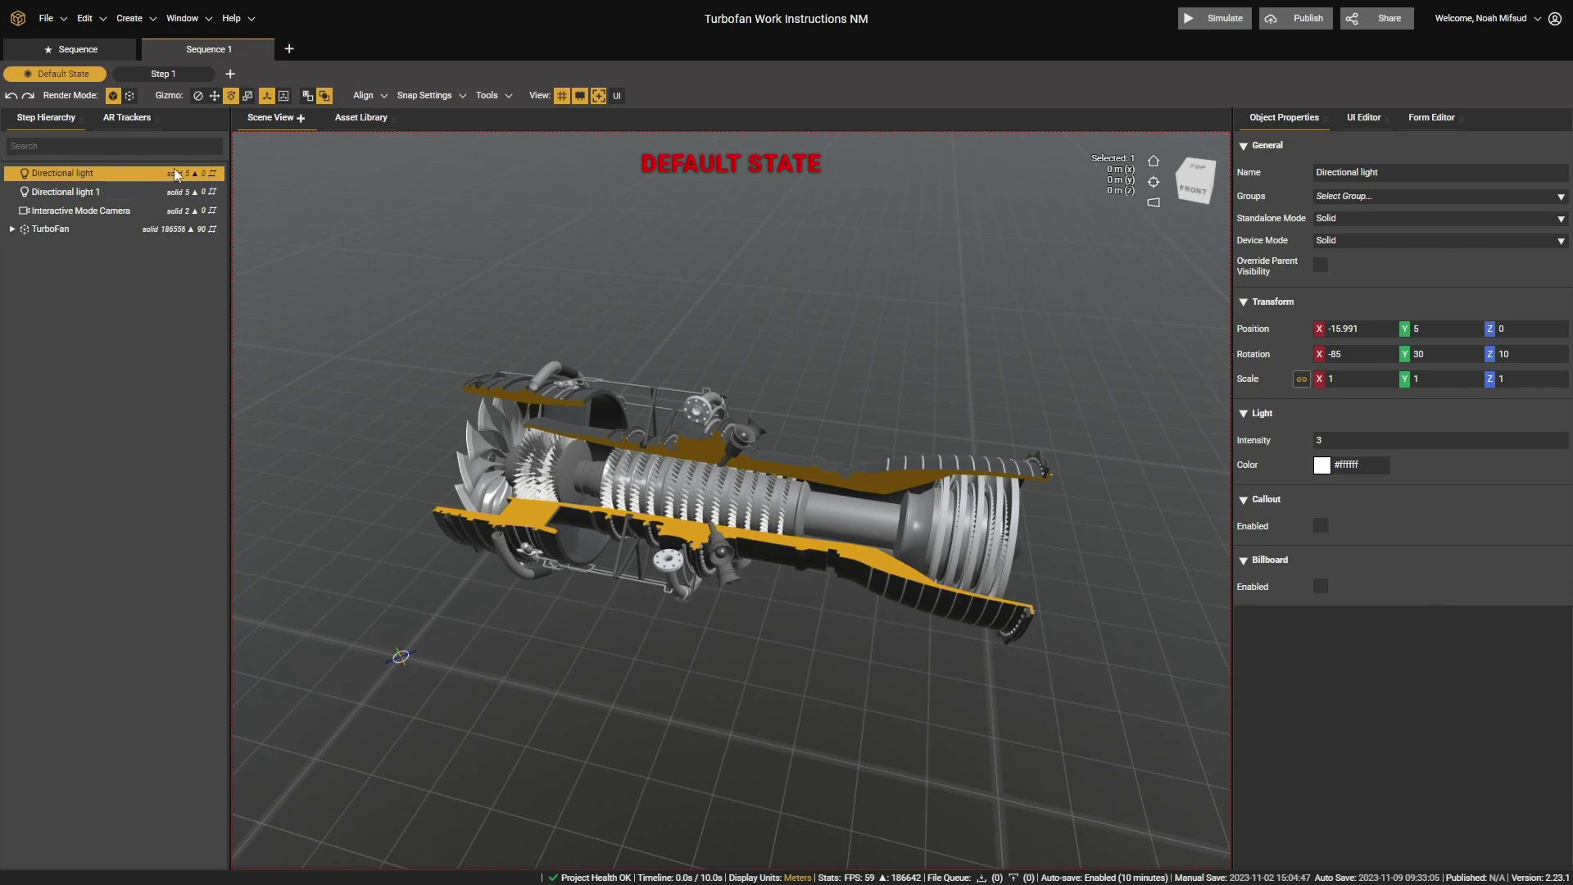
# - Compare the properties of Directional light and Directional light 1 and examine their lighting on the turbofan from the front, left and right
pyautogui.click(121, 195)
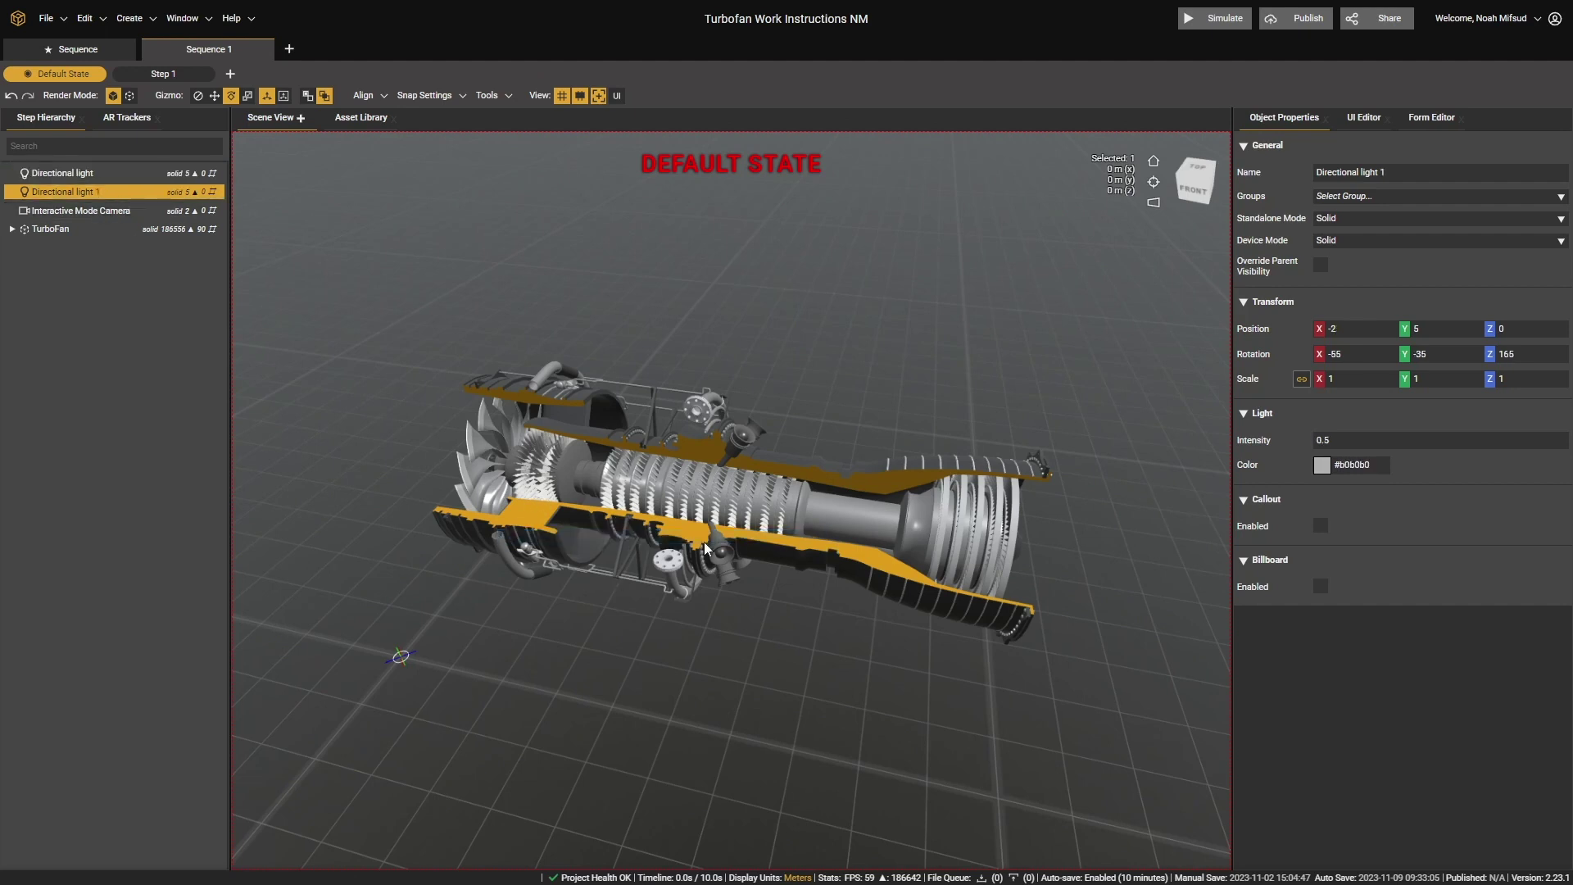
pyautogui.click(503, 568)
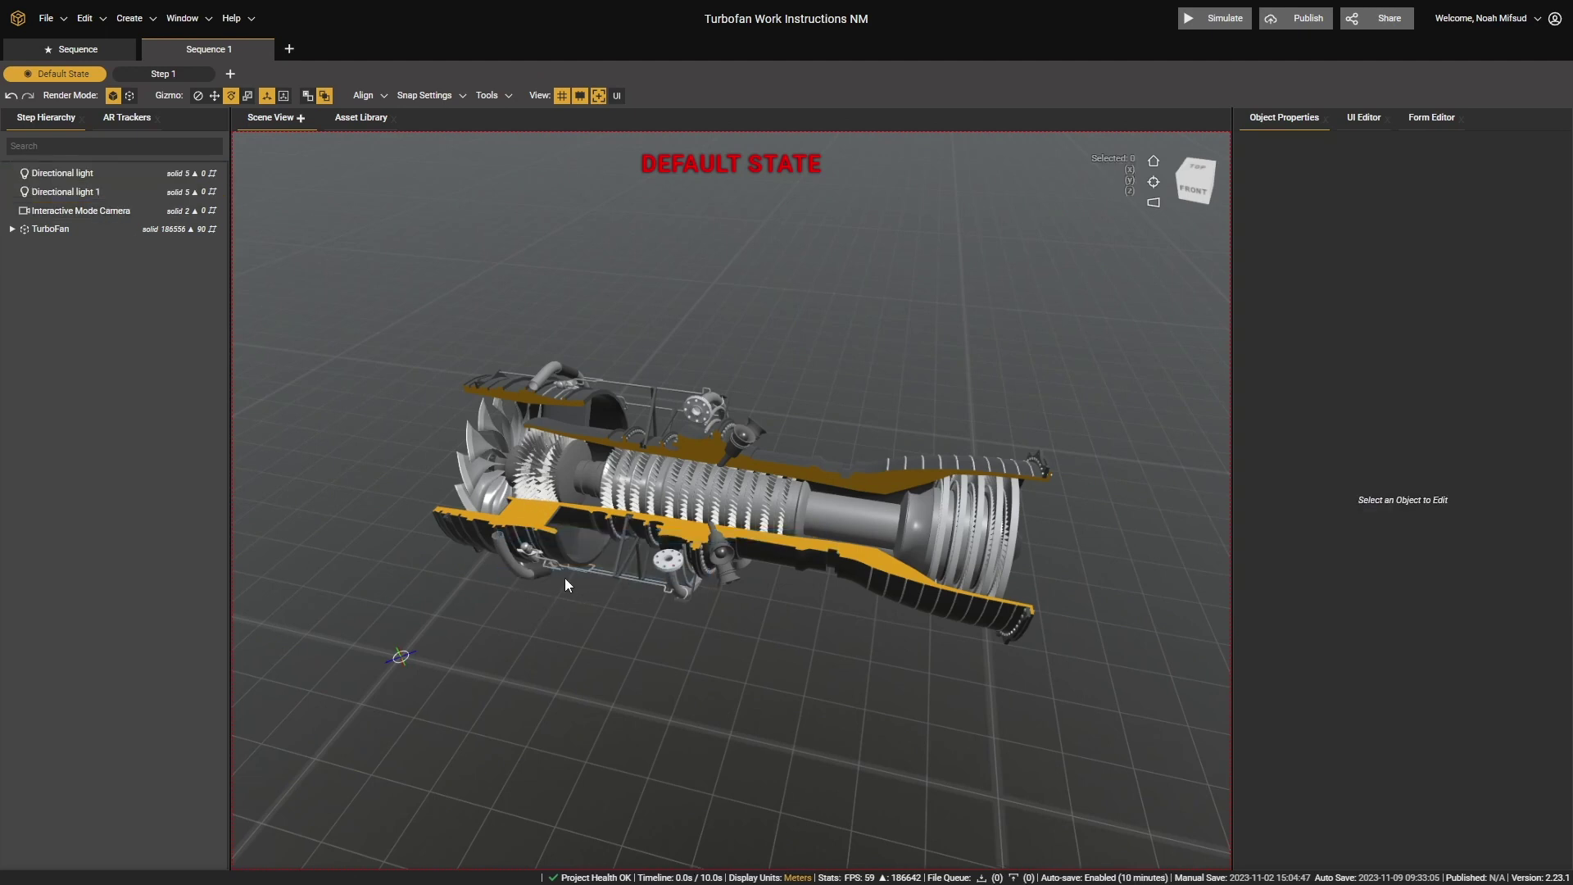
pyautogui.moveTo(591, 512); pyautogui.dragTo(548, 626, button='middle')
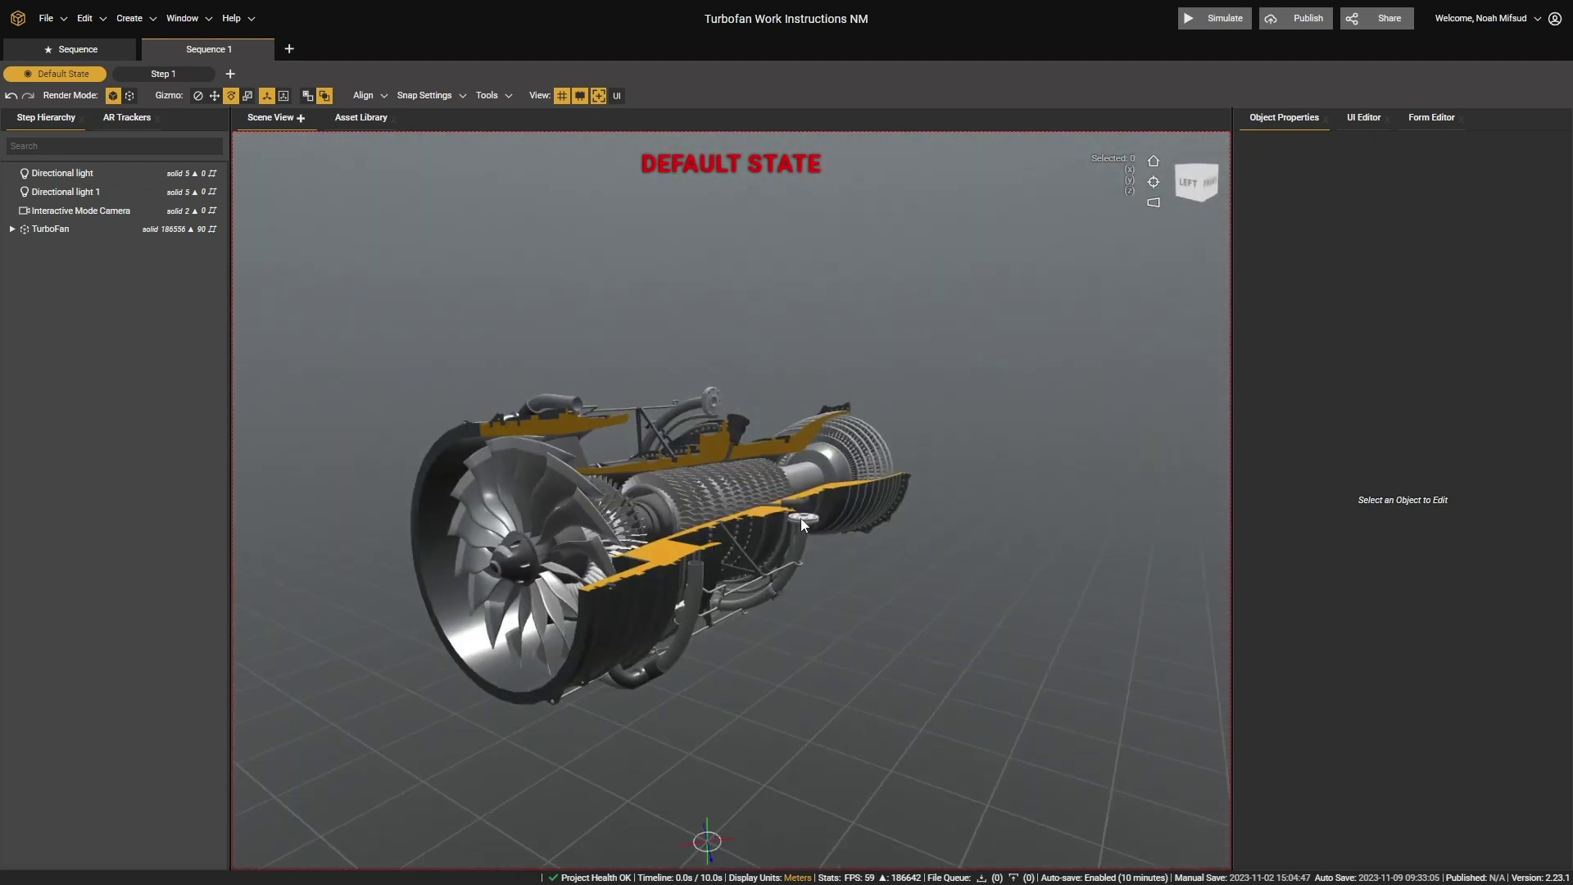
pyautogui.moveTo(826, 504); pyautogui.dragTo(405, 606, button='middle')
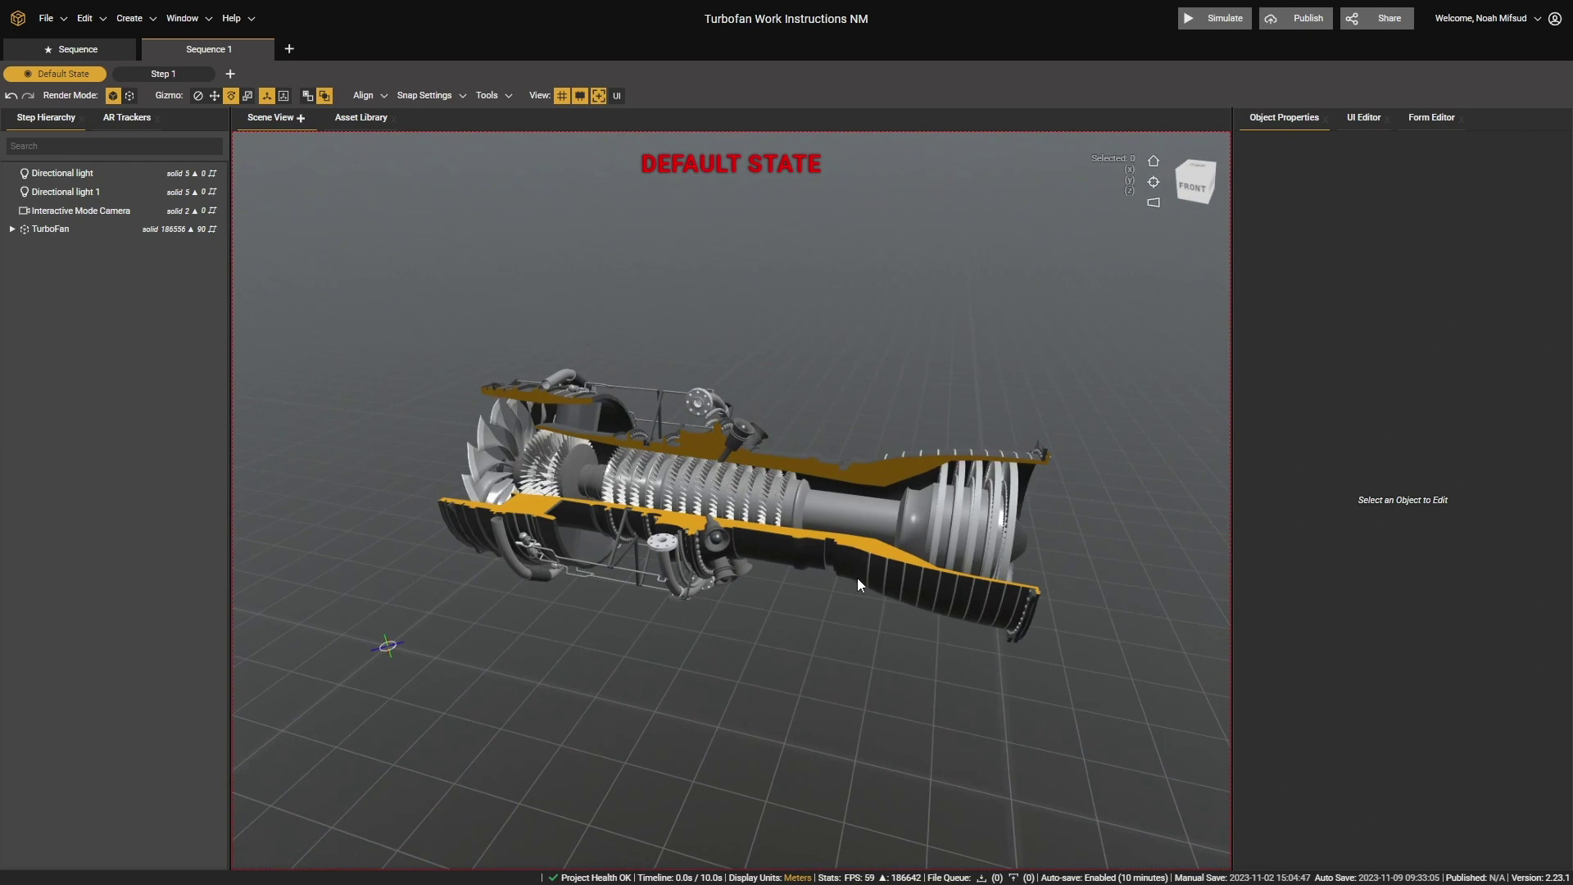
pyautogui.moveTo(795, 519); pyautogui.dragTo(637, 534, button='middle')
pyautogui.click(173, 193)
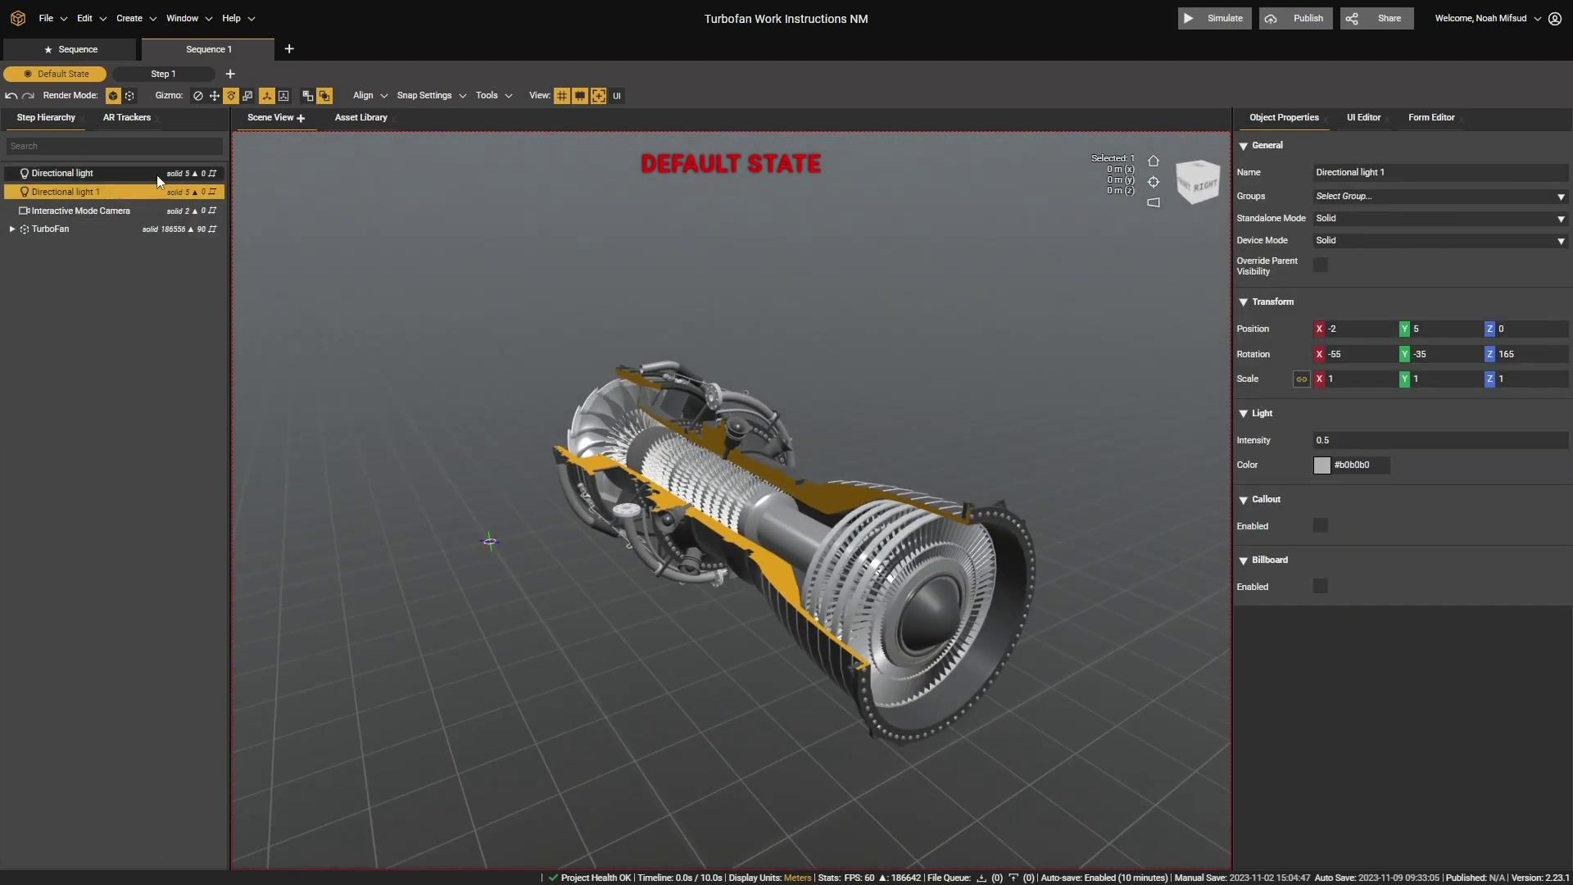
pyautogui.click(155, 175)
pyautogui.moveTo(724, 561); pyautogui.dragTo(842, 505, button='middle')
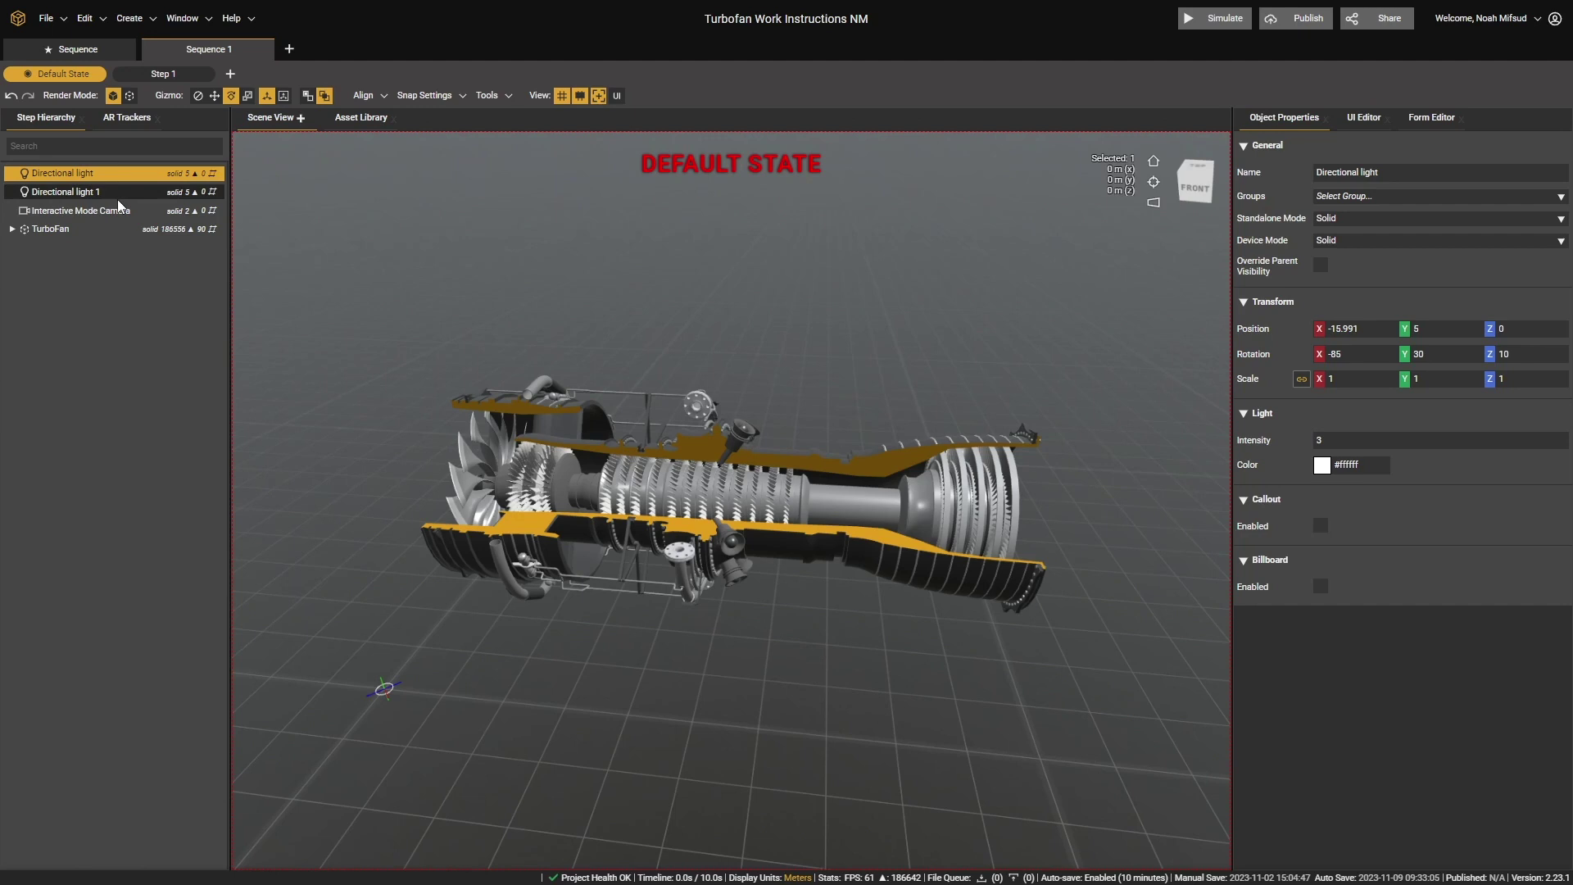
pyautogui.click(117, 195)
pyautogui.moveTo(957, 514); pyautogui.dragTo(642, 431, button='middle')
pyautogui.moveTo(550, 570); pyautogui.dragTo(602, 426, button='middle')
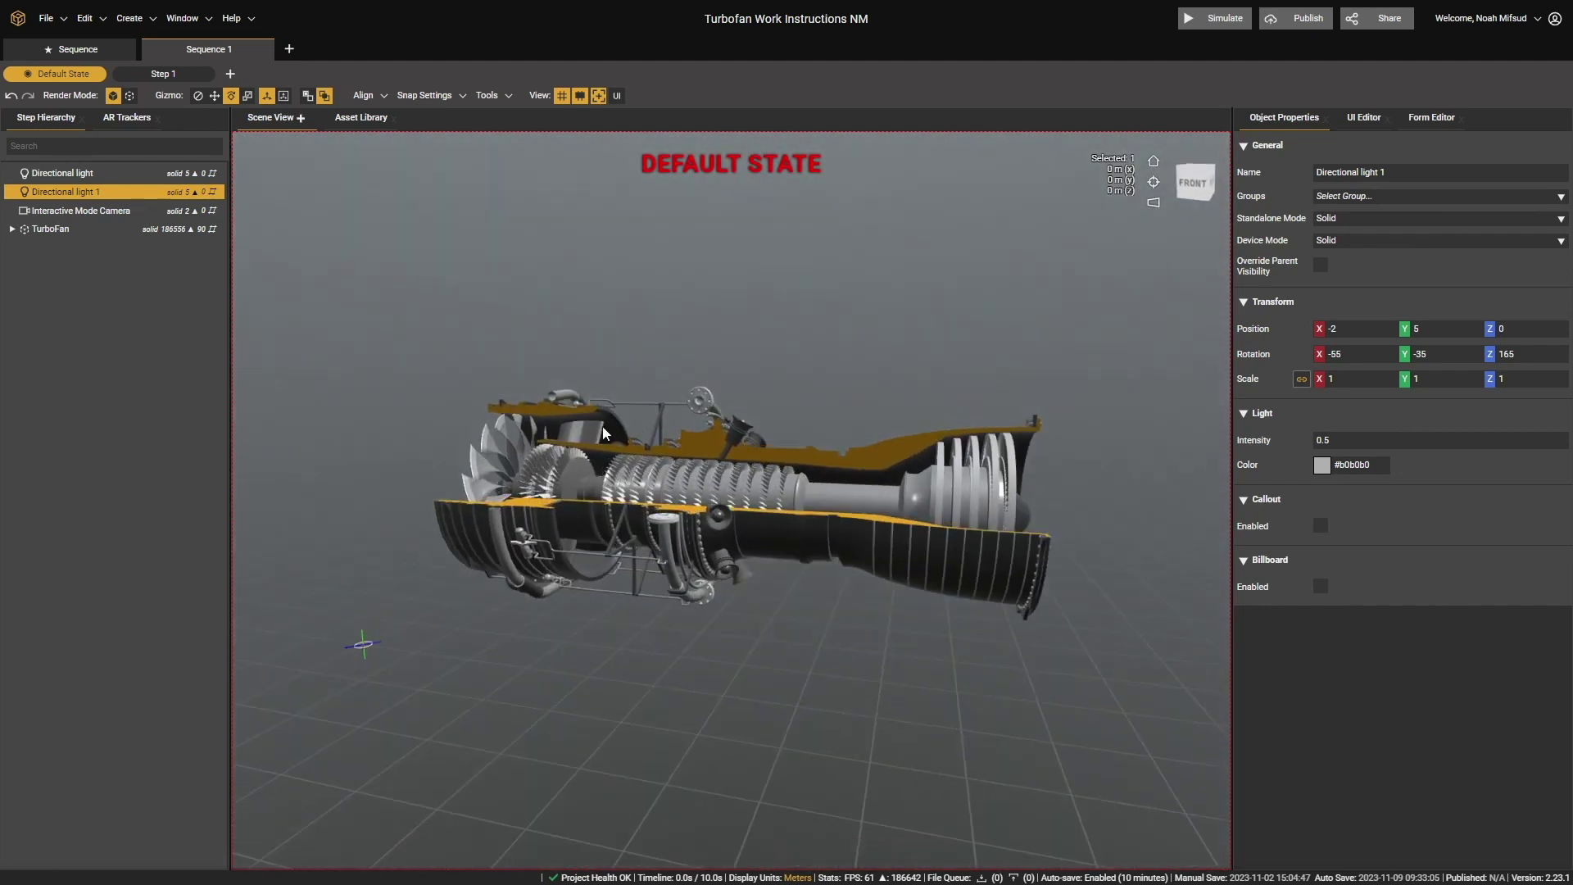
# - Duplicate Directional light 1 and move the copy along the X axis to an X position of about 1.167
pyautogui.rightClick(61, 194)
pyautogui.click(100, 243)
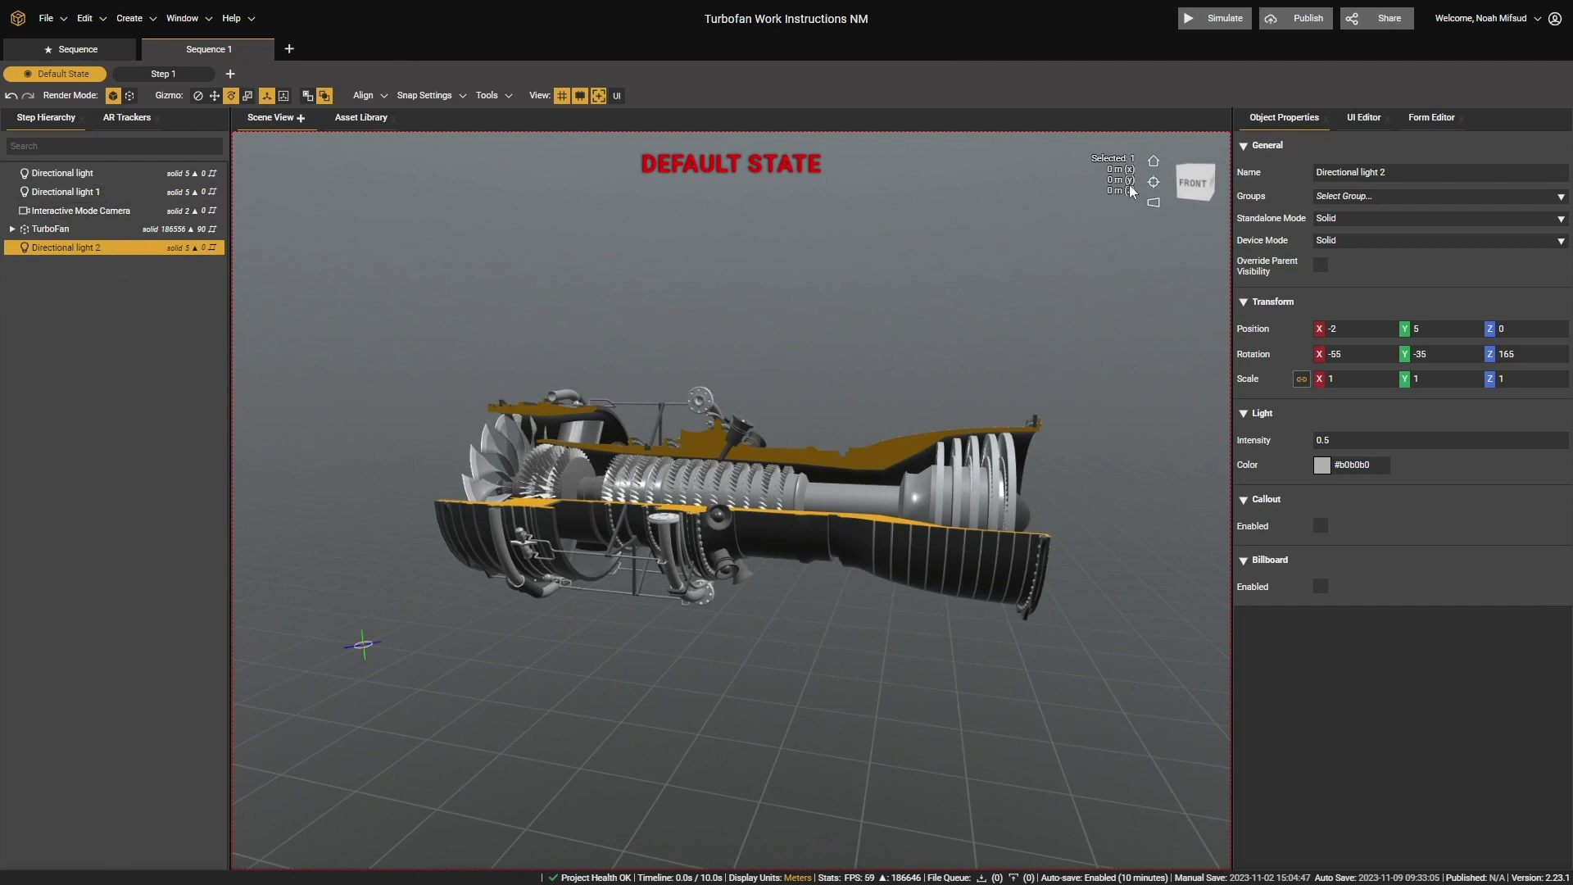
pyautogui.click(1154, 183)
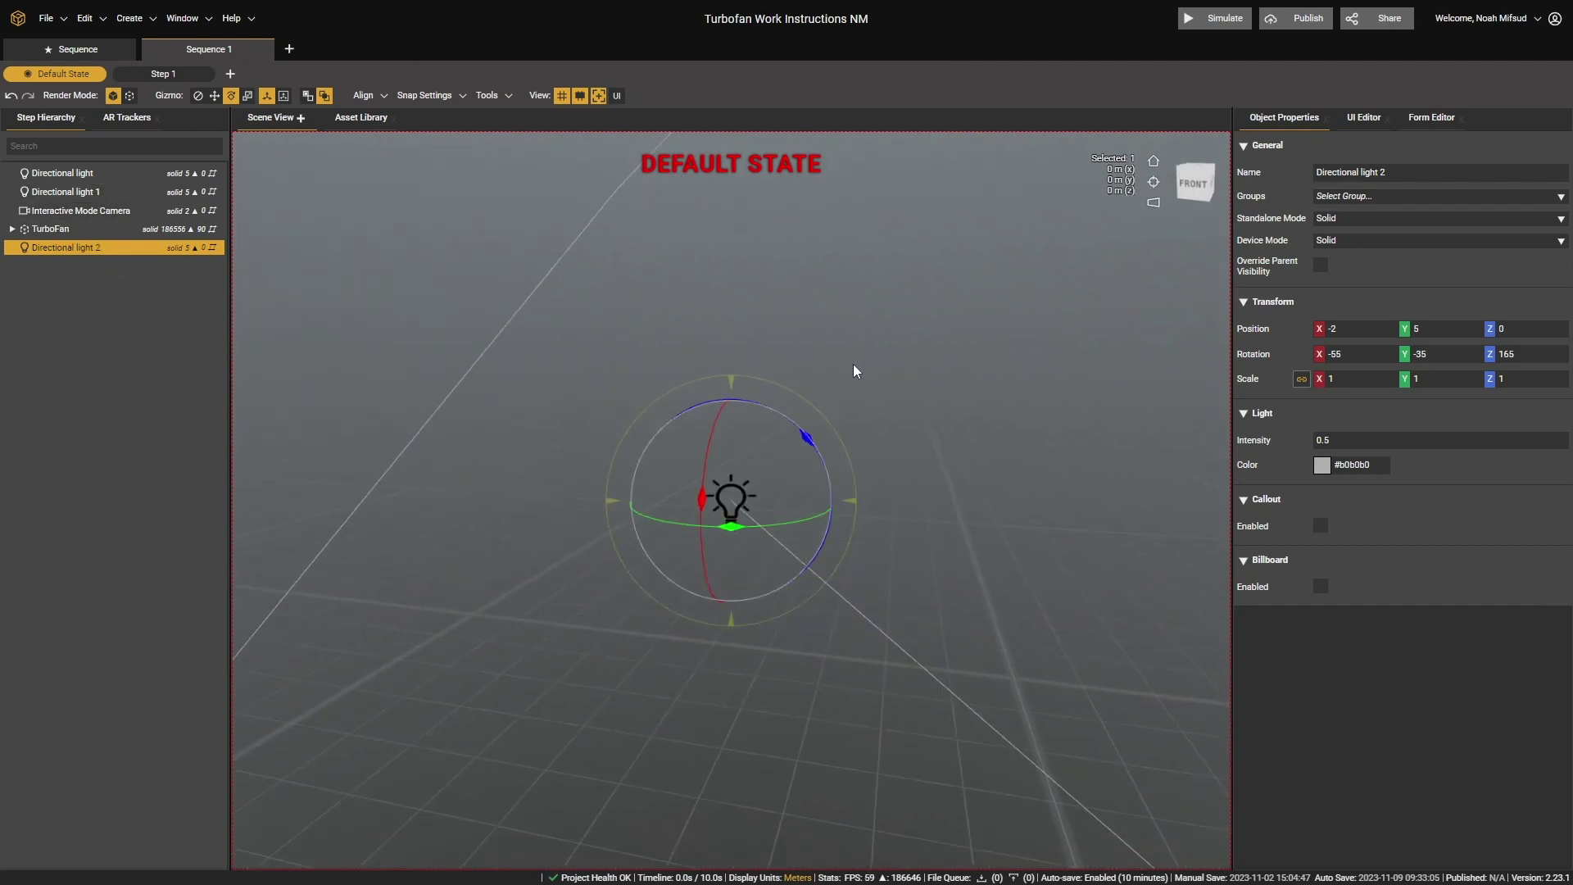
pyautogui.scroll(-10, 958, 445)
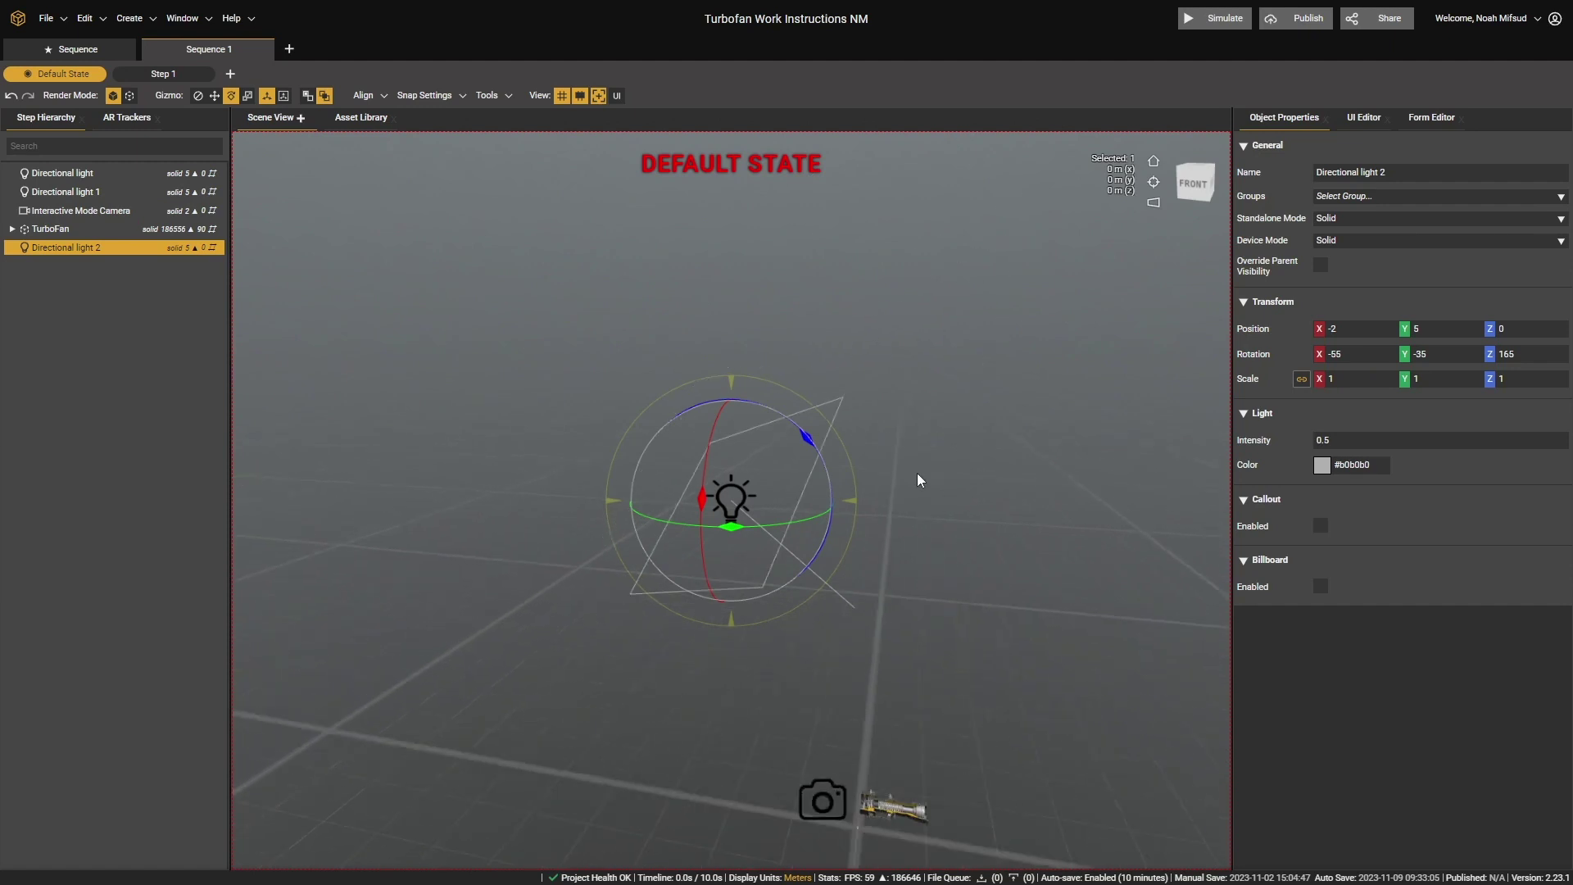
pyautogui.click(213, 96)
pyautogui.moveTo(809, 508); pyautogui.dragTo(987, 534)
# - Rotate Directional light 2 with the Rotate gizmo to about X 86.8, Y 40.3, Z -51.2
pyautogui.click(231, 96)
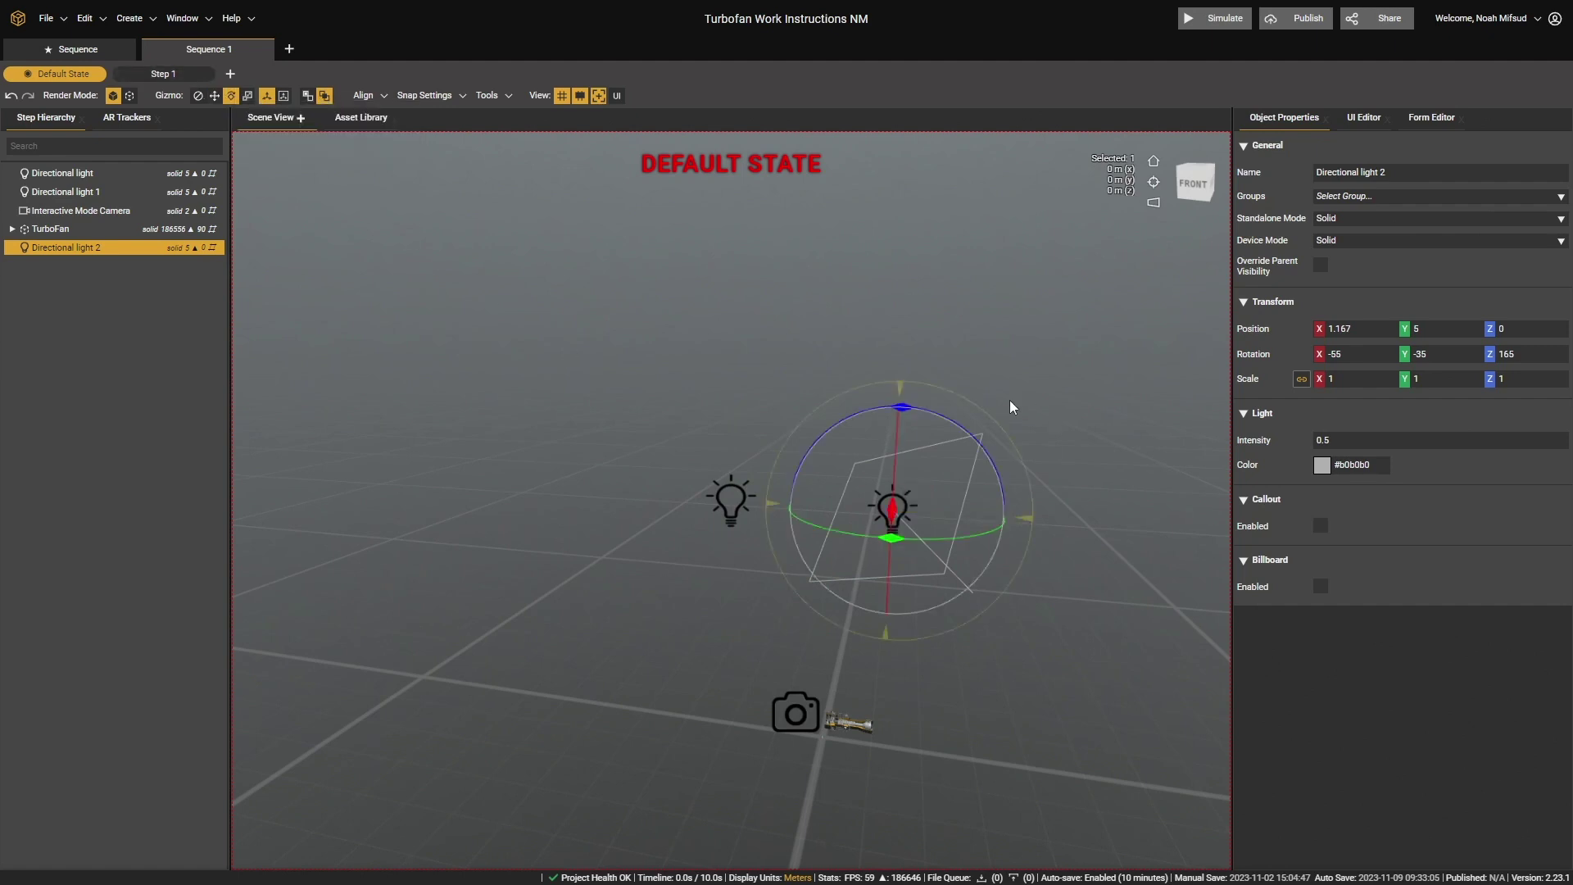
pyautogui.moveTo(921, 405); pyautogui.dragTo(805, 388)
pyautogui.moveTo(871, 534); pyautogui.dragTo(874, 534)
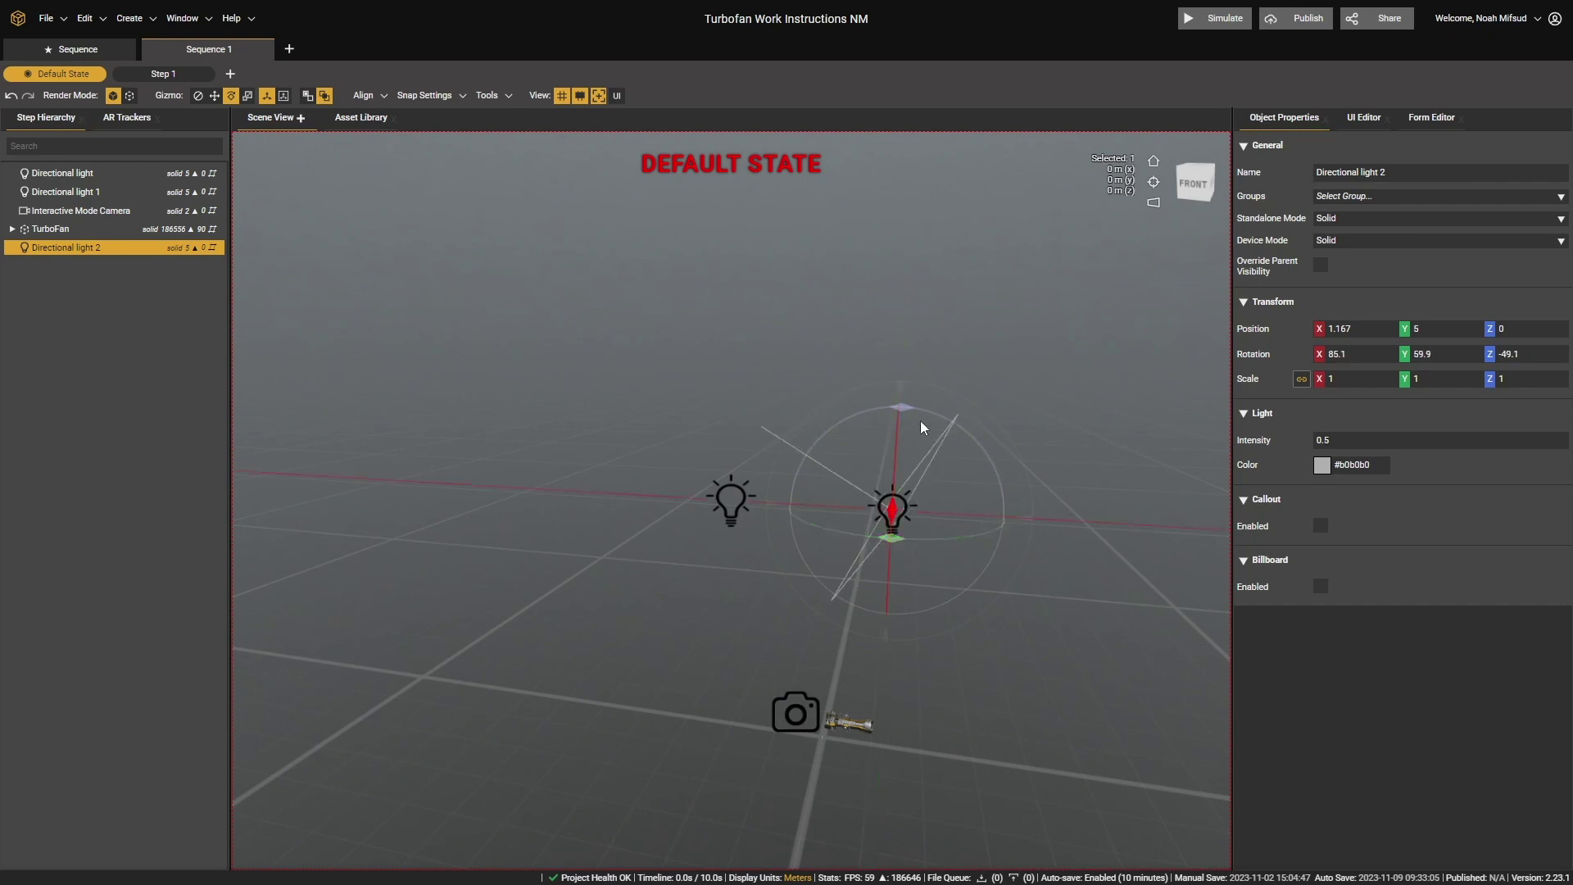
pyautogui.moveTo(921, 418)
pyautogui.mouseDown()
pyautogui.moveTo(916, 403)
pyautogui.moveTo(927, 410)
pyautogui.mouseUp()
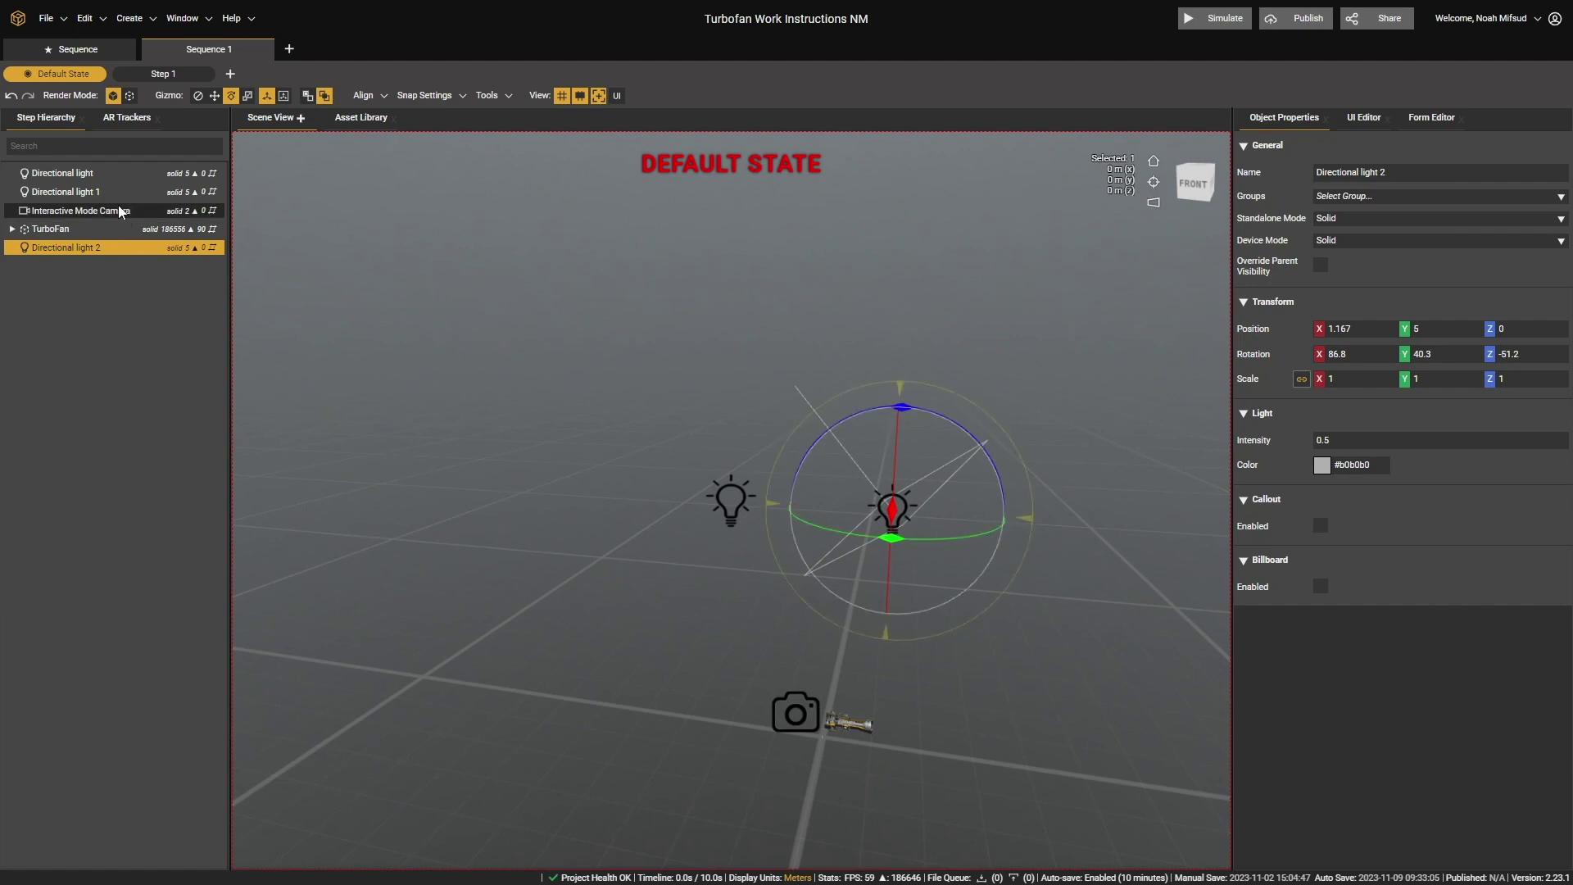
# - Focus on the TurboFan model and examine how the third light illuminates it from several angles
pyautogui.click(72, 228)
pyautogui.click(1153, 182)
pyautogui.click(875, 621)
pyautogui.moveTo(893, 637); pyautogui.dragTo(877, 592, button='middle')
pyautogui.moveTo(878, 592); pyautogui.dragTo(936, 670)
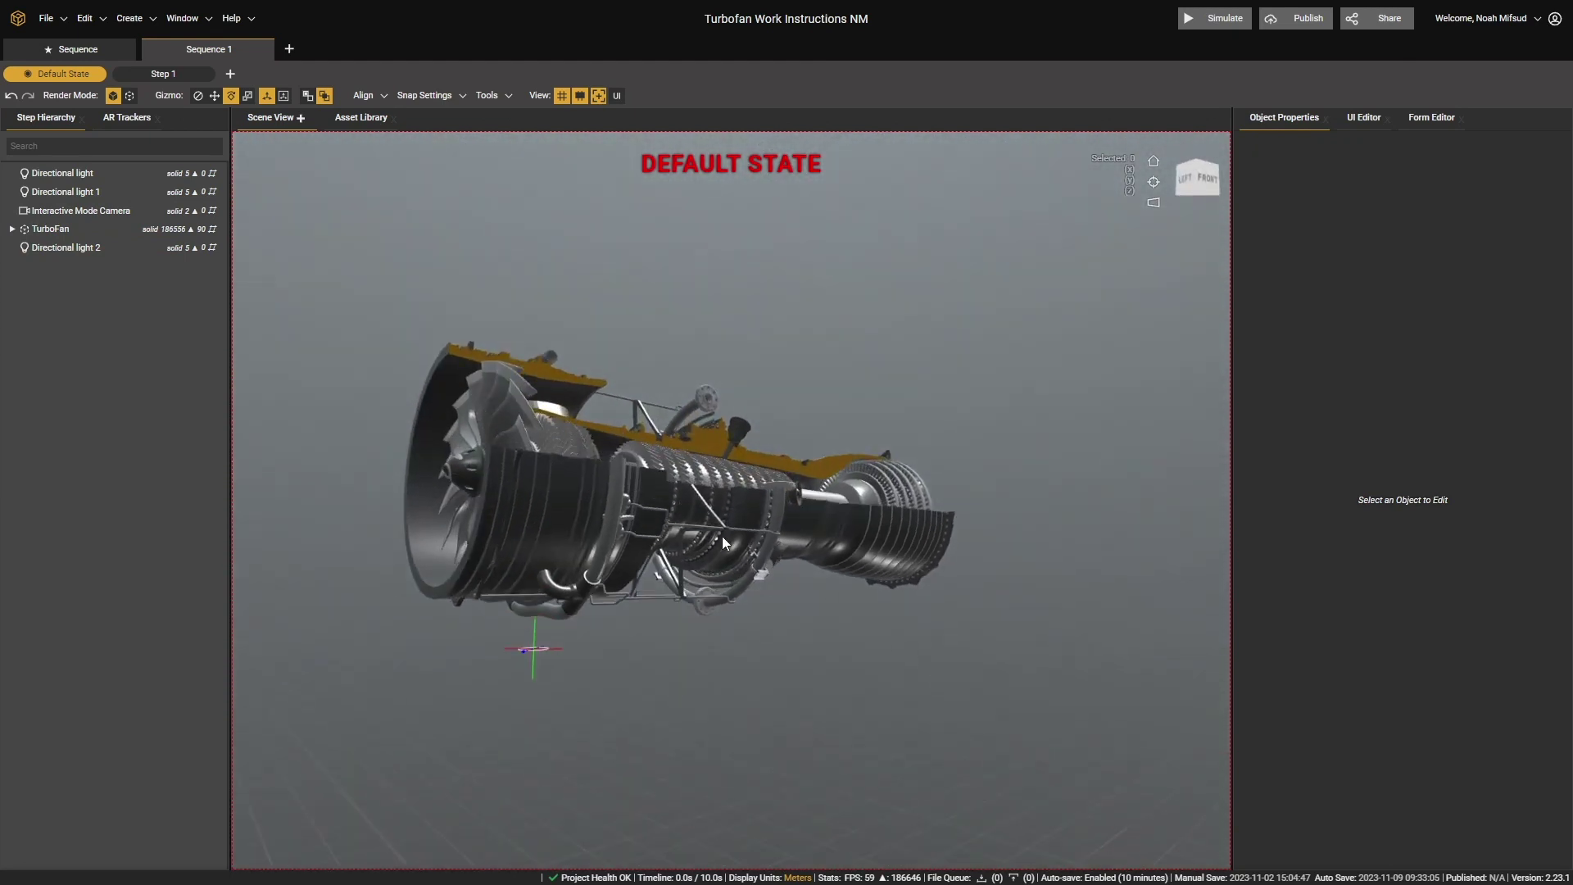
pyautogui.moveTo(824, 567); pyautogui.dragTo(984, 543)
# - Try white on Directional light 2, set its color to pale purple (#dec6f0), and check the tint on the turbofan
pyautogui.click(125, 248)
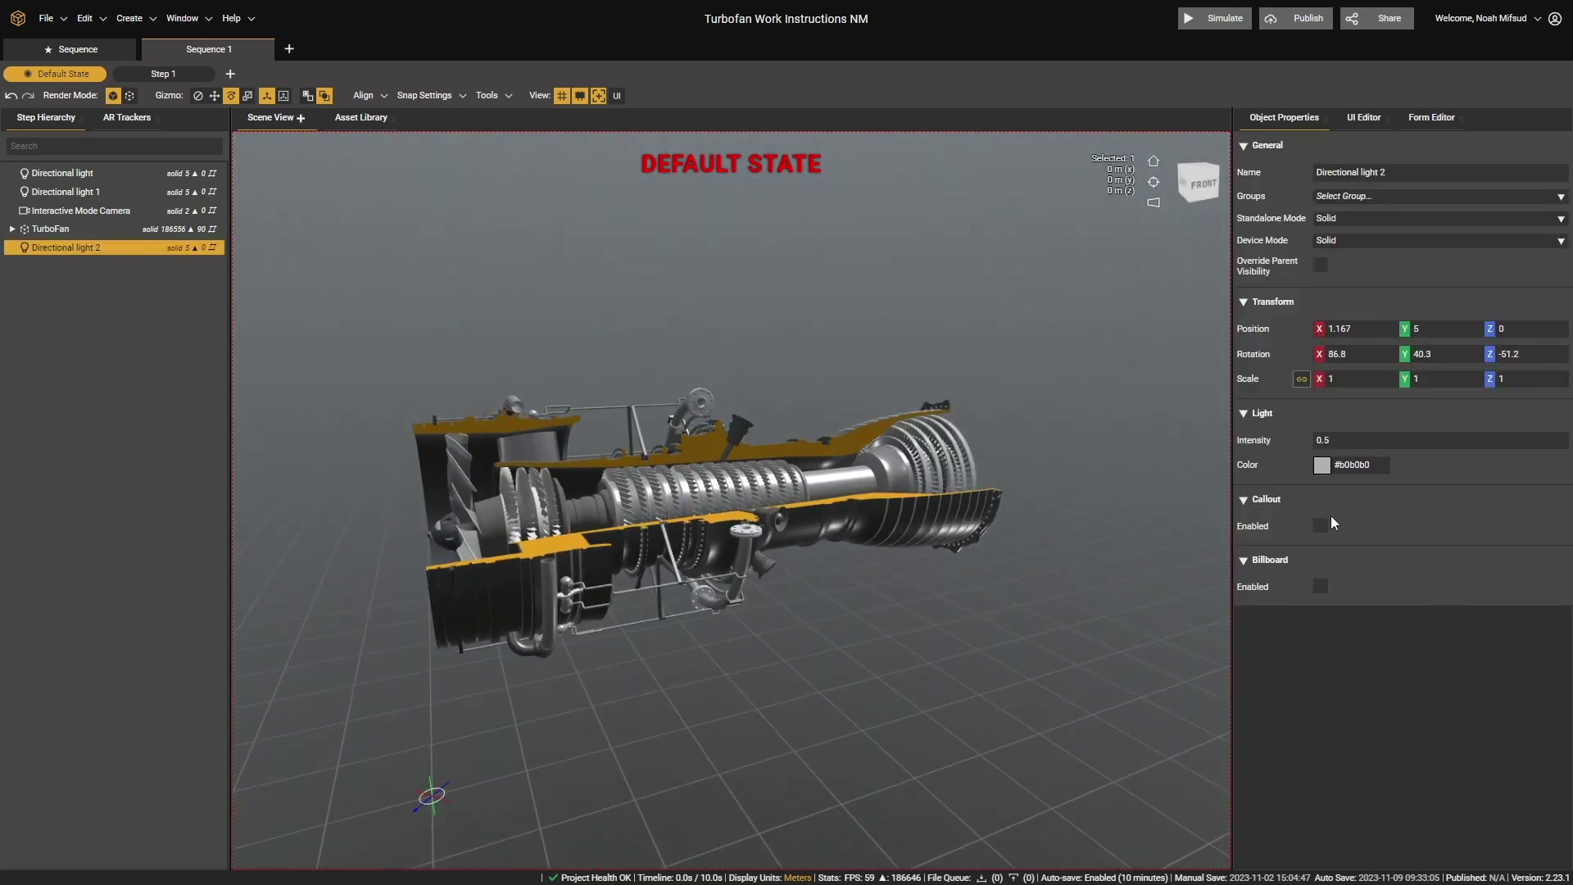
pyautogui.click(1320, 465)
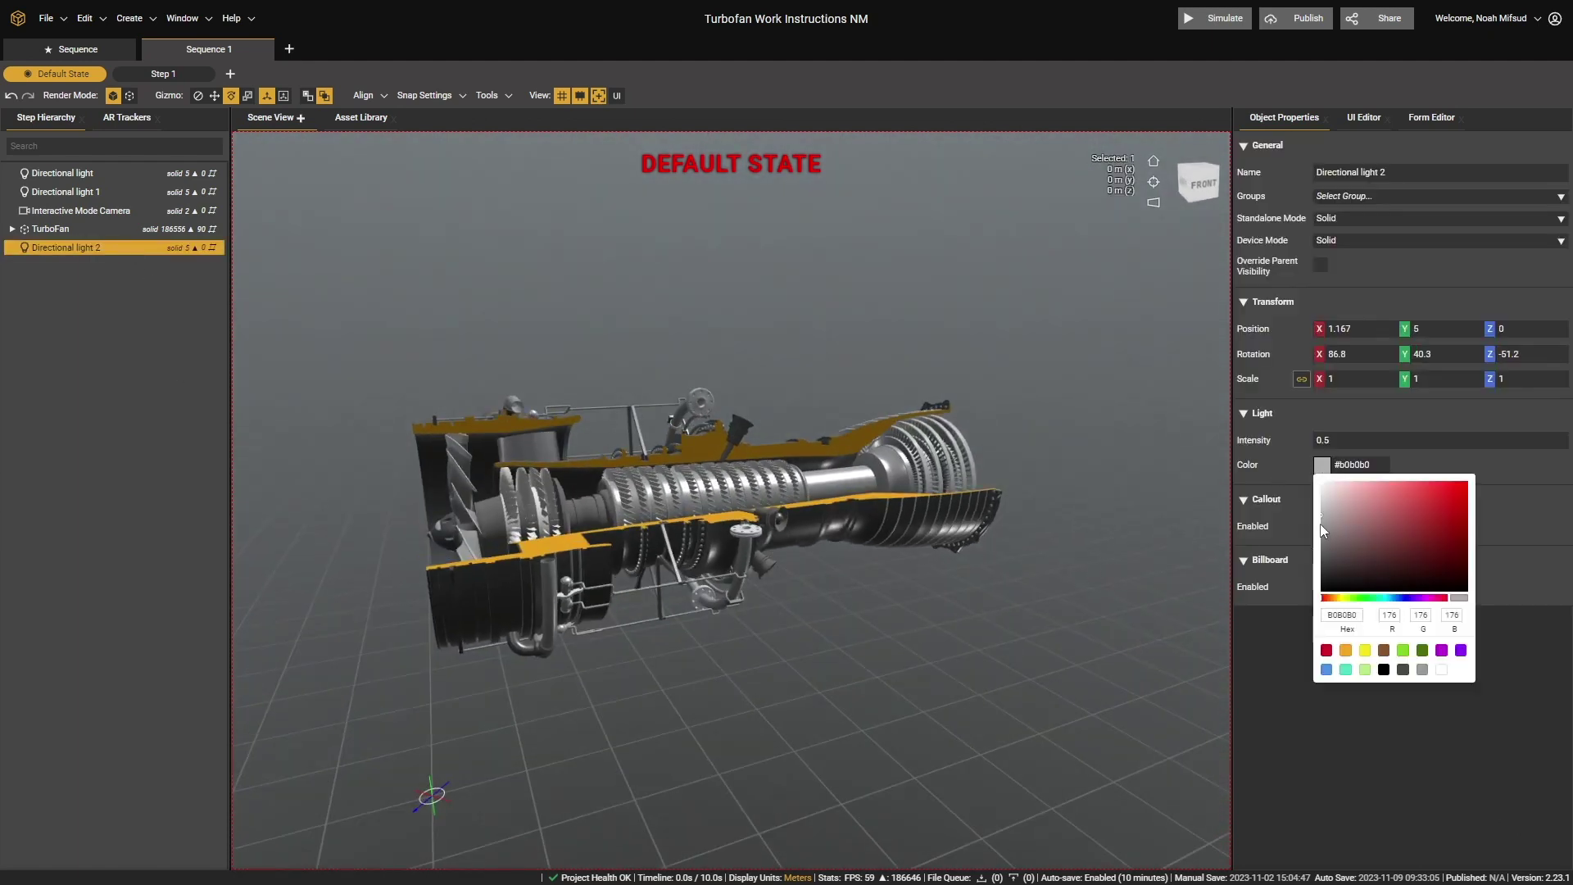
pyautogui.moveTo(1328, 519); pyautogui.dragTo(1318, 479)
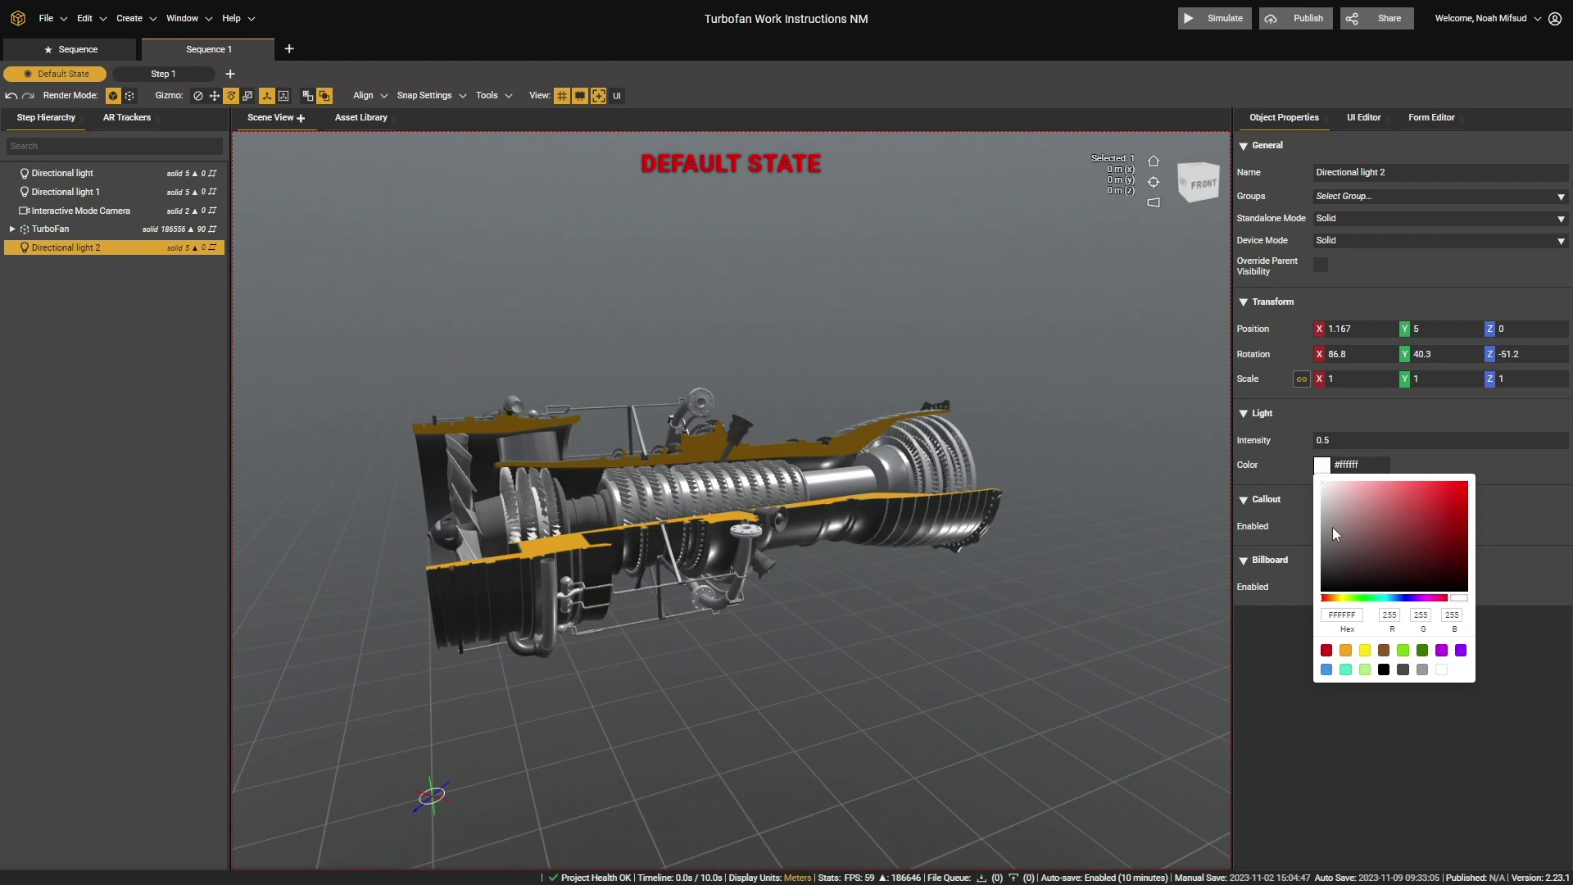
pyautogui.click(1418, 597)
pyautogui.moveTo(1377, 525); pyautogui.dragTo(1347, 489)
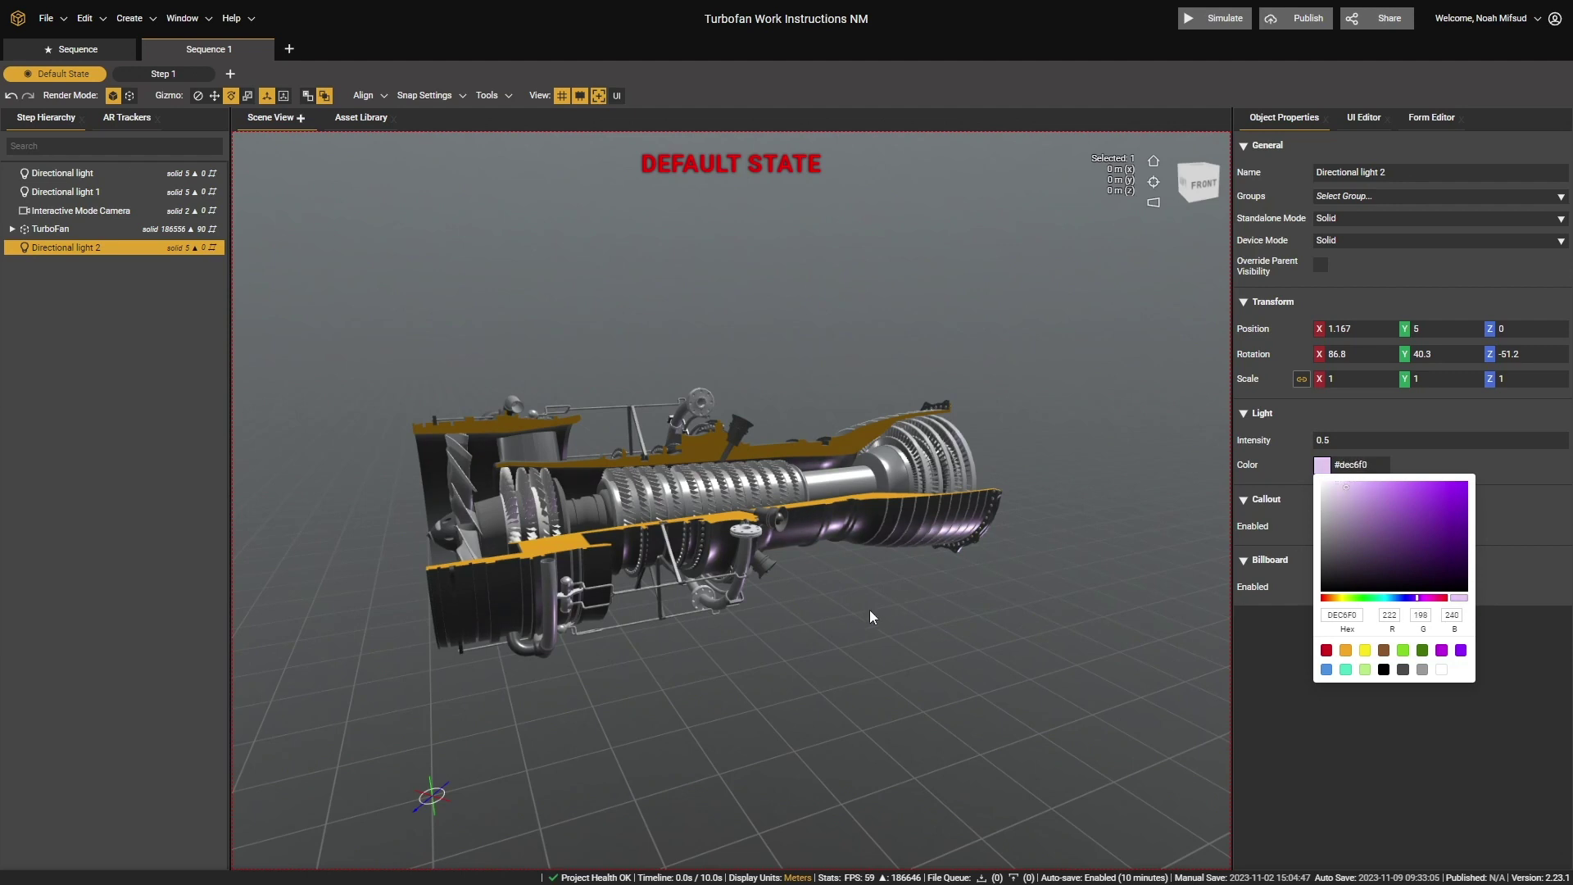
pyautogui.moveTo(1035, 596); pyautogui.dragTo(932, 573)
pyautogui.click(931, 574)
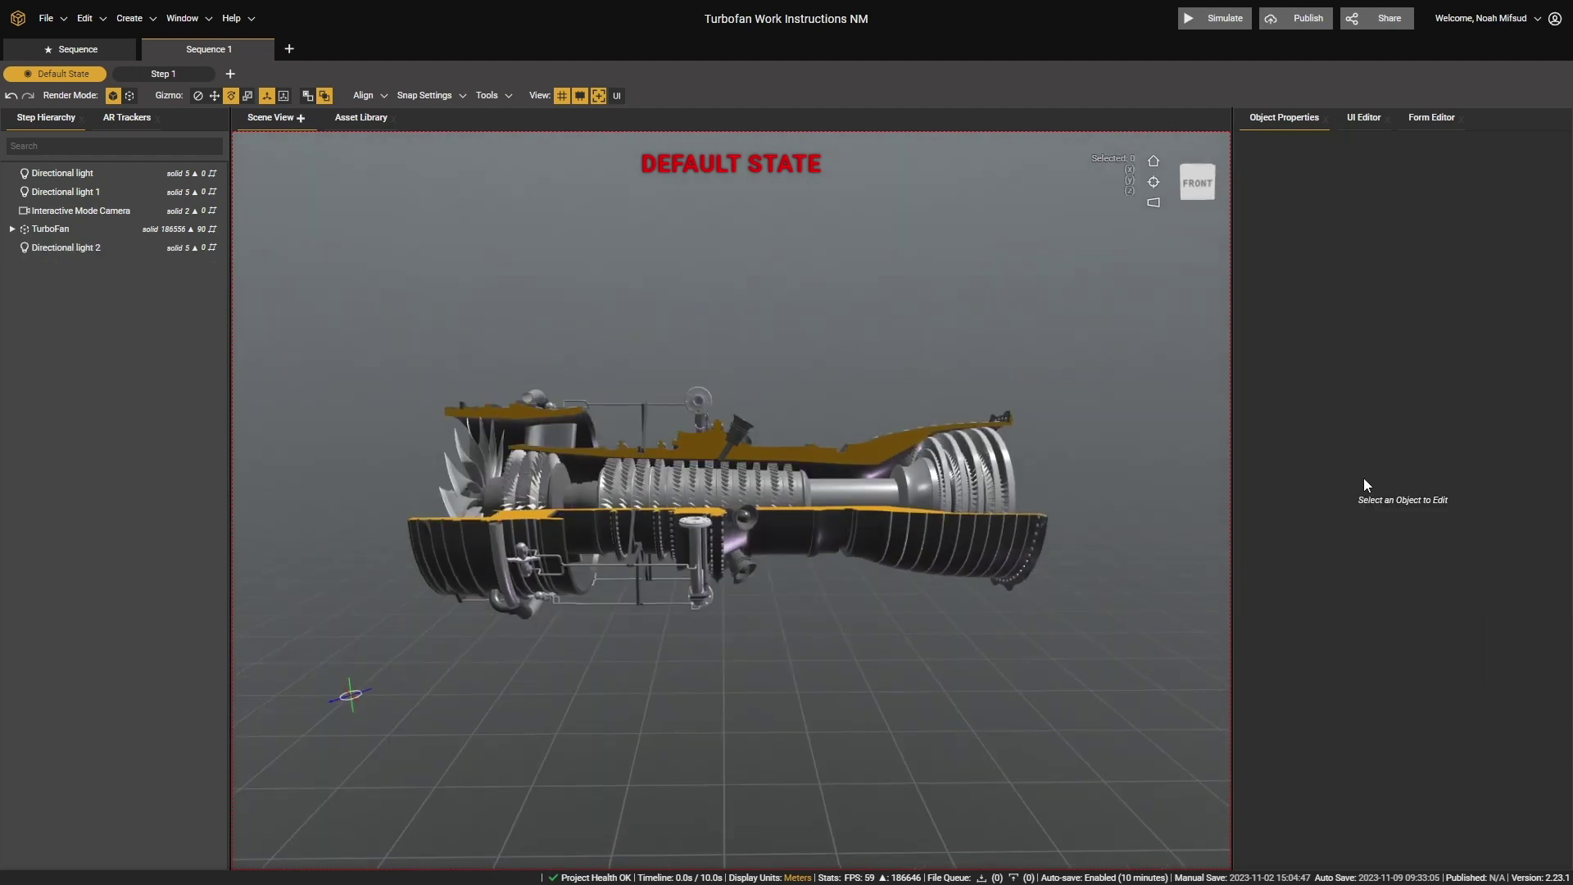
# - Set Directional light 2's intensity to 1 and check its effect on the turbofan
pyautogui.click(123, 247)
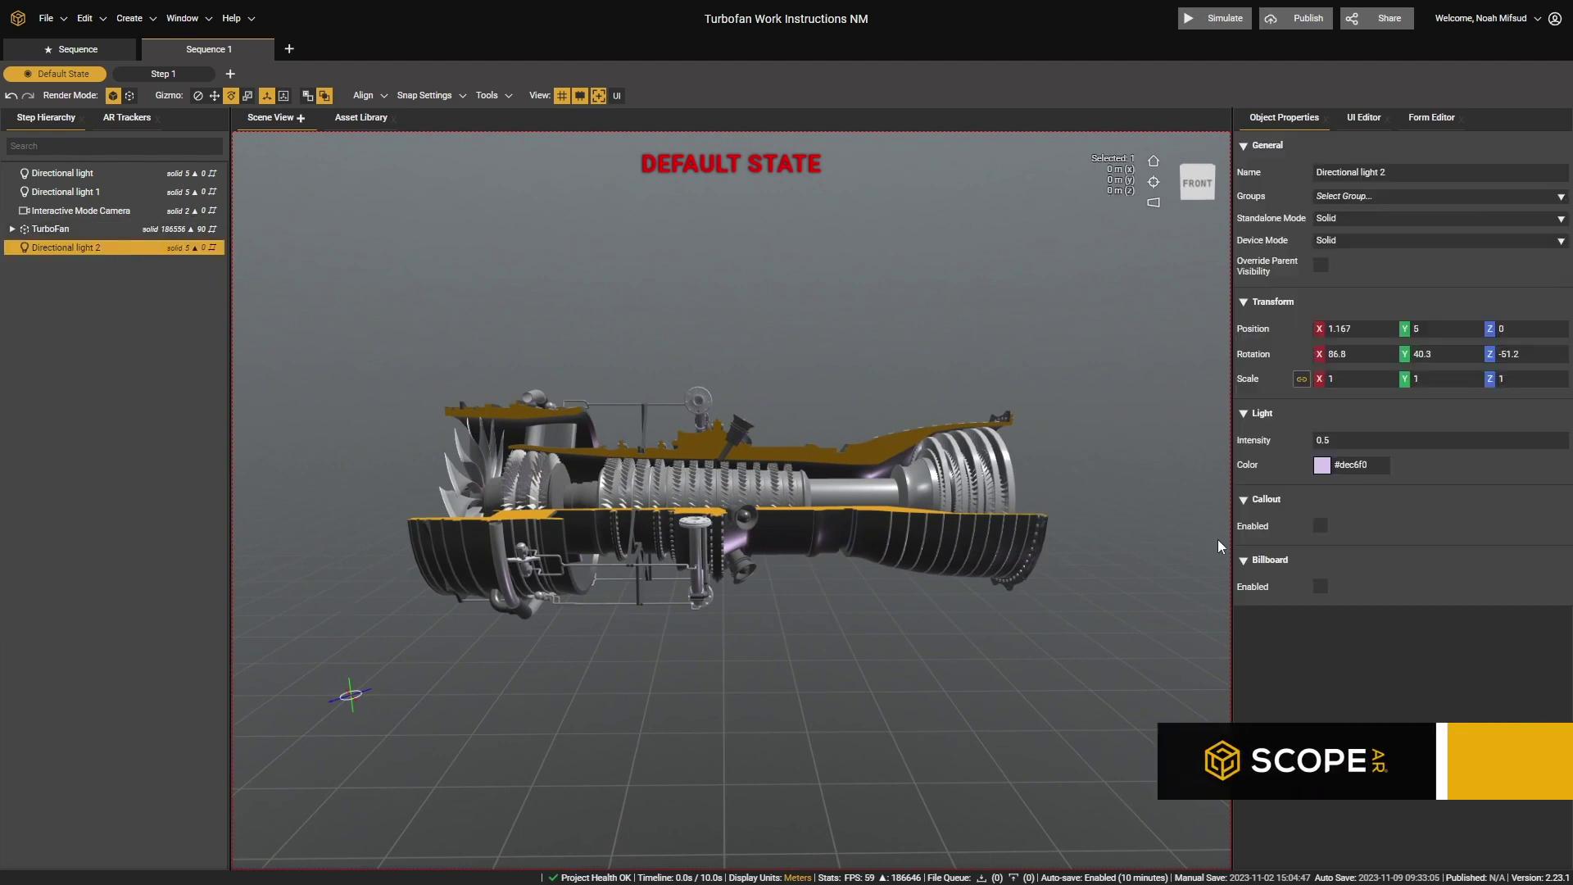
pyautogui.click(1354, 446)
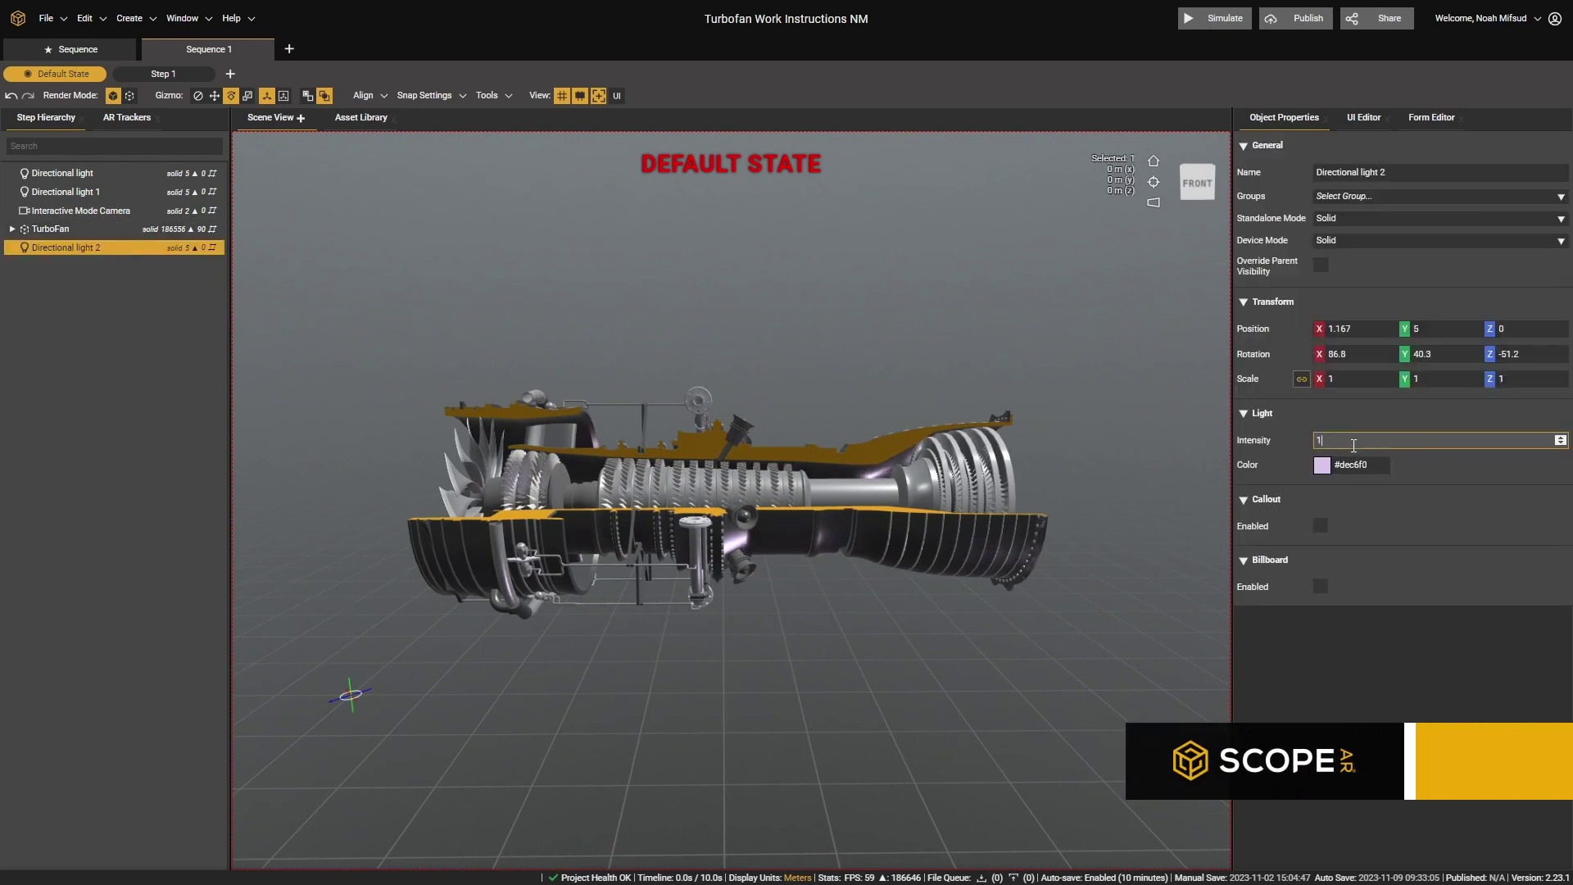
pyautogui.click(1057, 649)
pyautogui.moveTo(1053, 655); pyautogui.dragTo(890, 620)
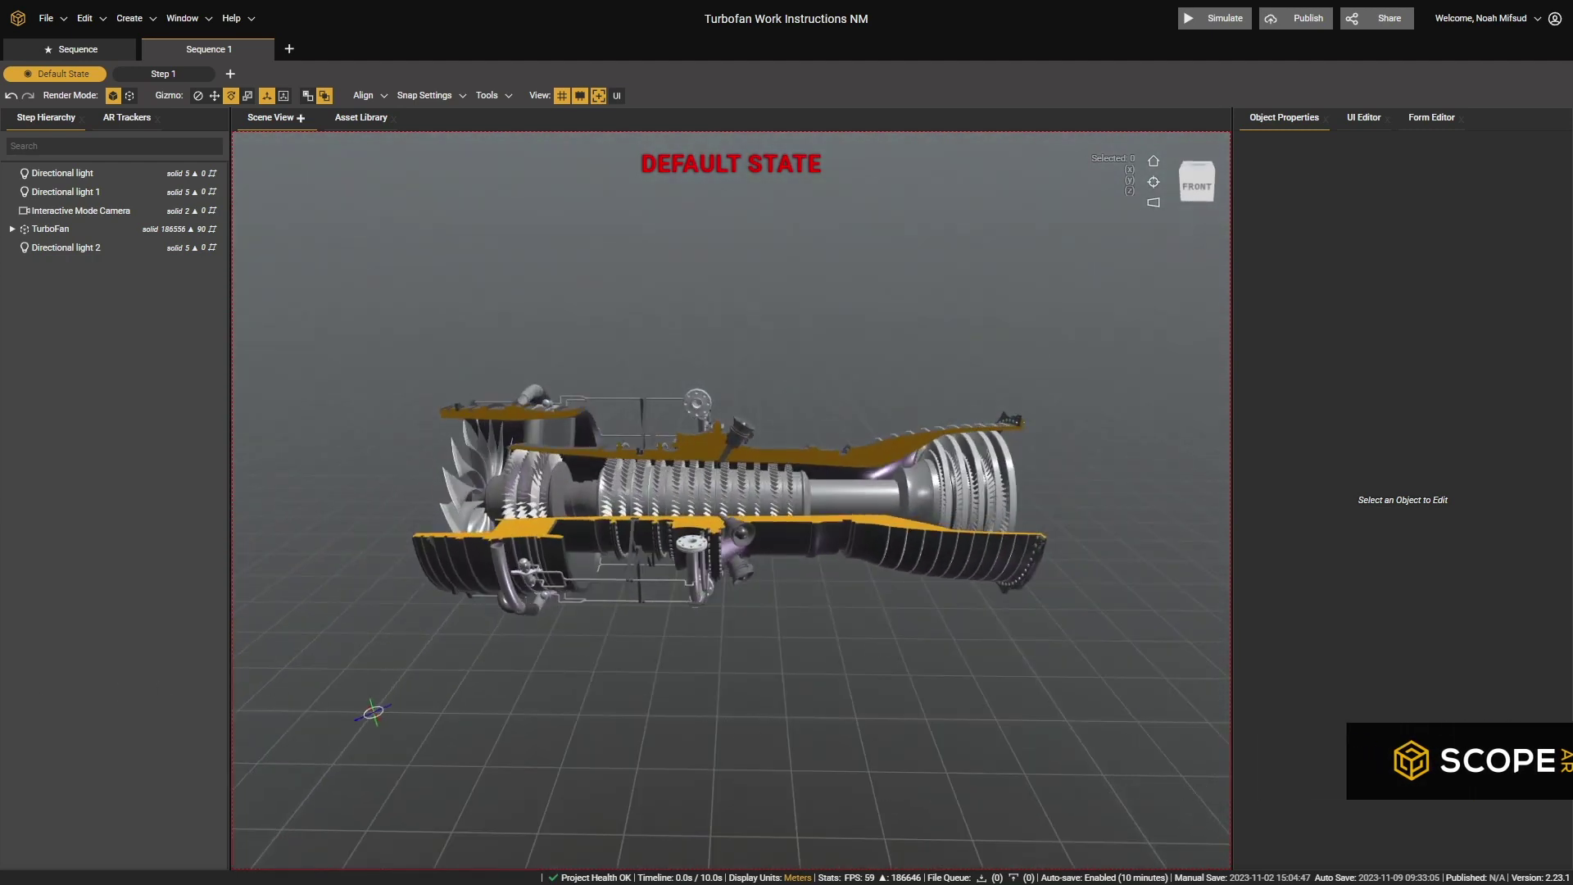